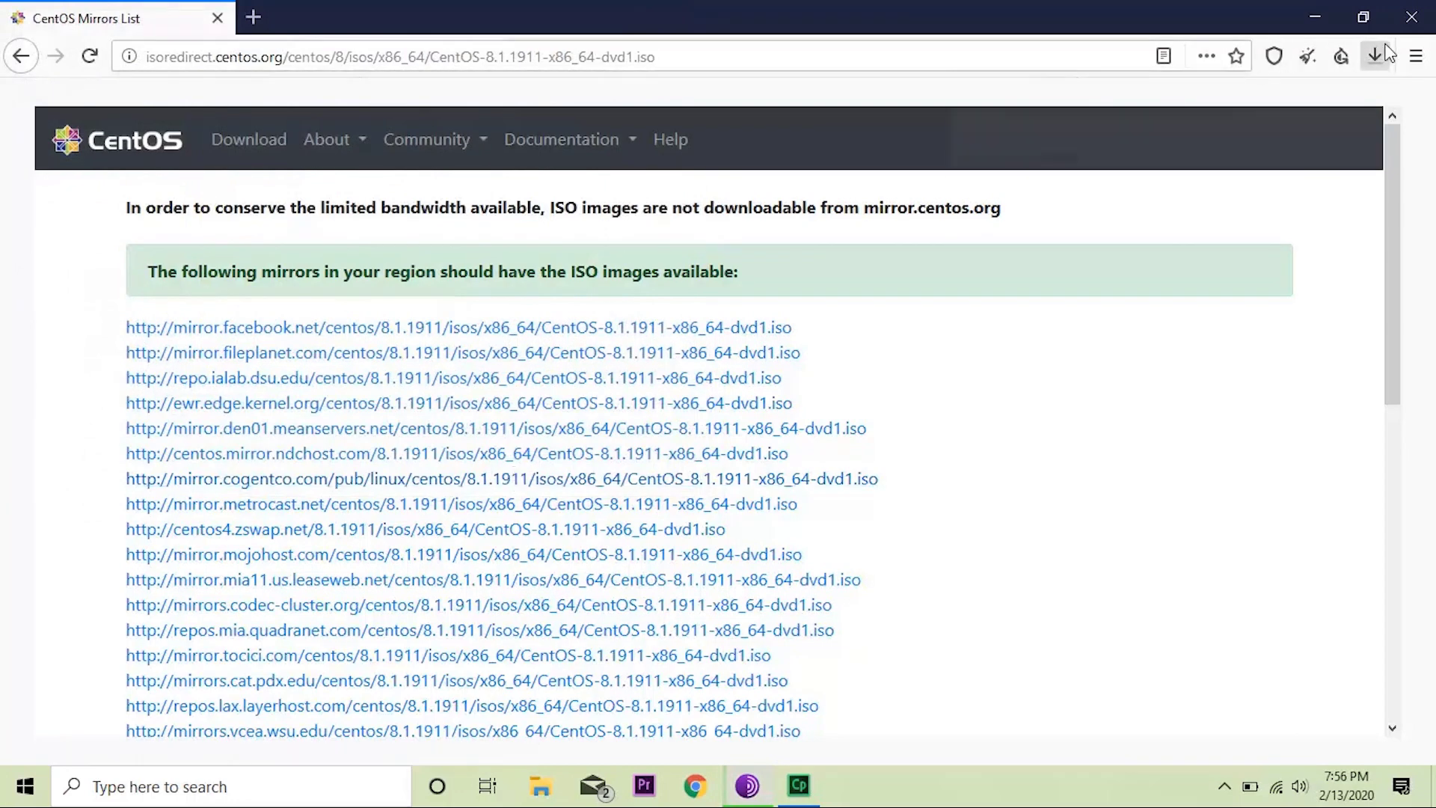
Check the CentOS 8.1.1911 ISO download, then close Firefox and confirm the closing dialog.
{"action": "left_click", "coordinate": [1380, 54]}
{"action": "left_click", "coordinate": [1377, 55]}
{"action": "left_click", "coordinate": [1411, 16]}
{"action": "key", "text": "Return"}
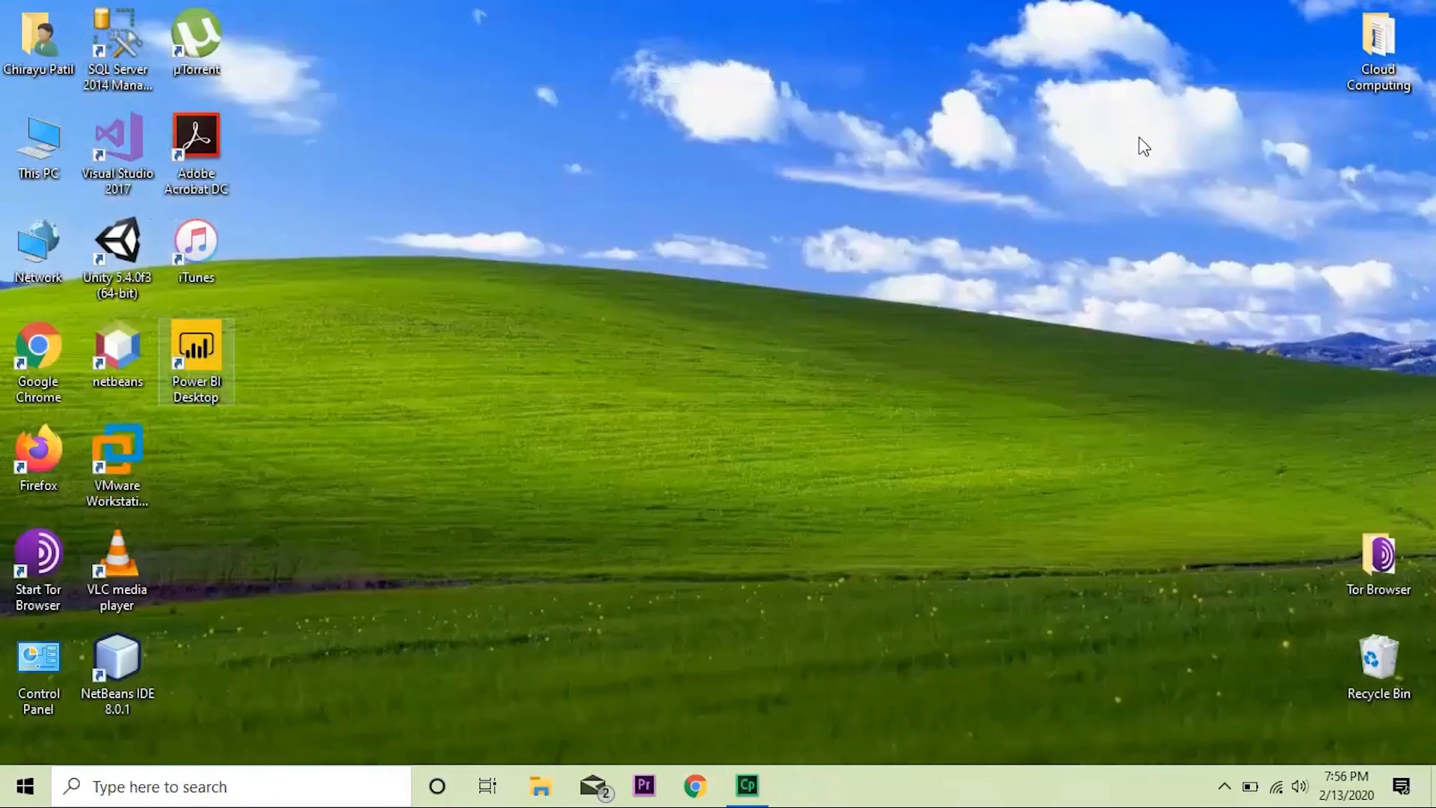
Launch VMware Workstation and start a Typical new virtual machine with the OS installed later.
{"action": "left_click", "coordinate": [114, 473]}
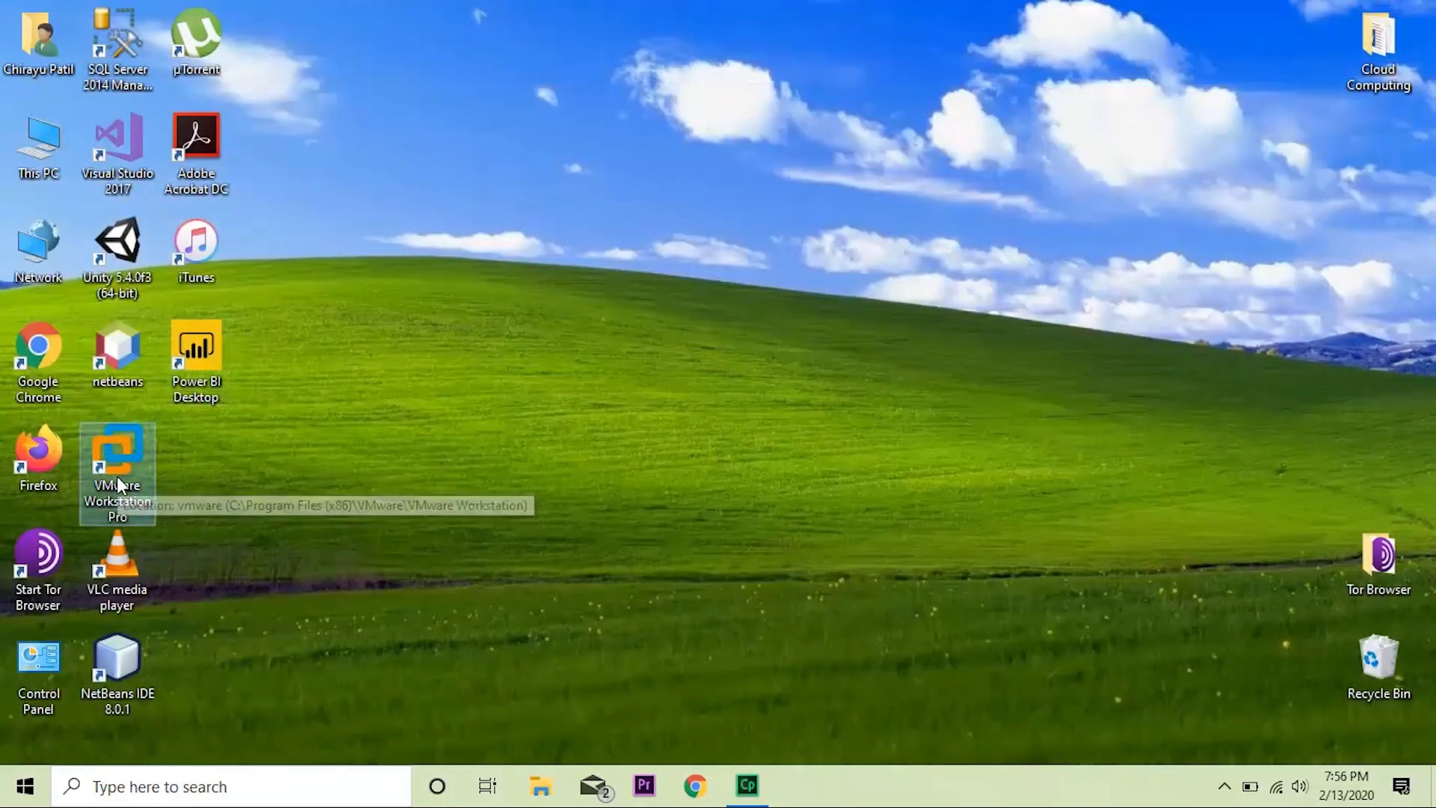
{"action": "double_click", "coordinate": [117, 485]}
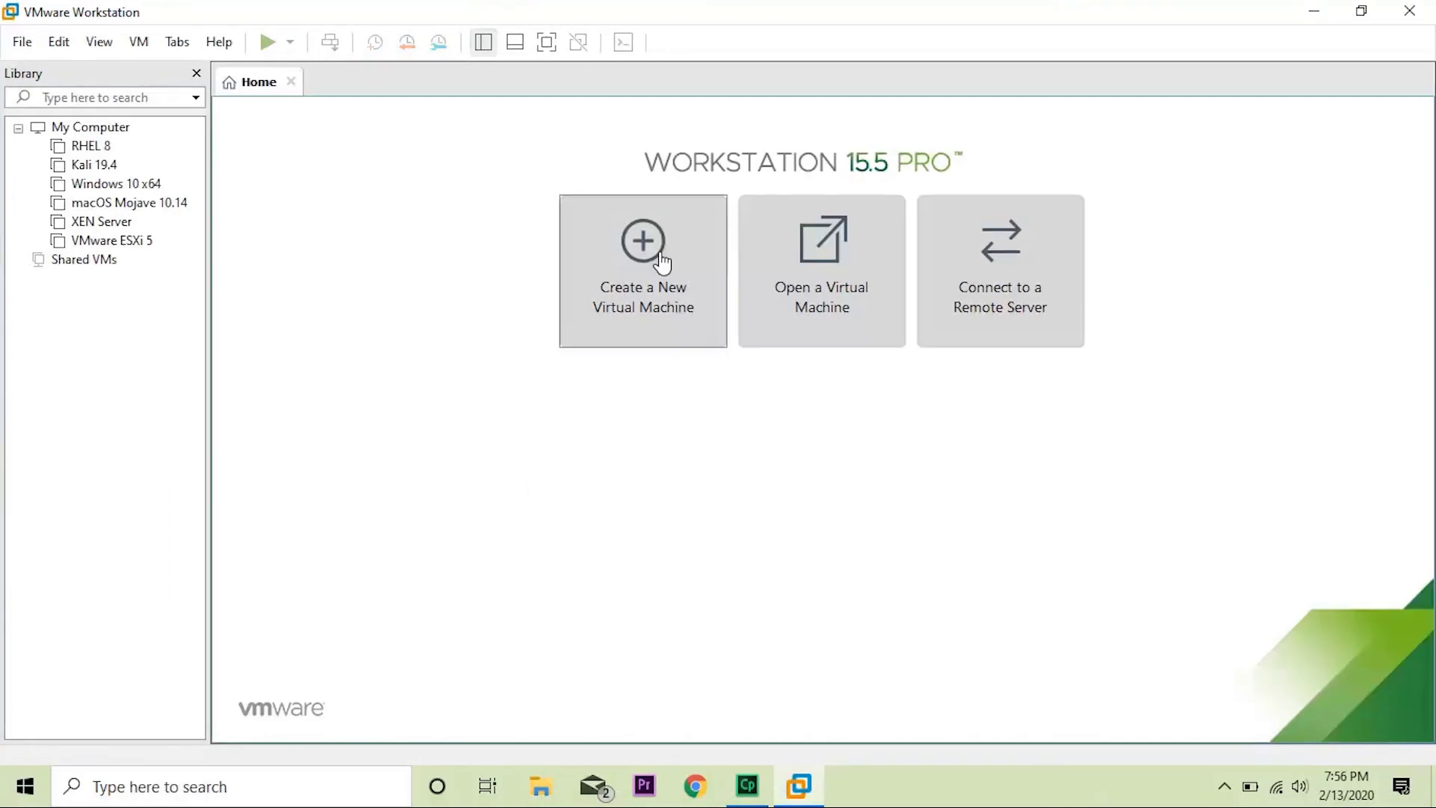
{"action": "left_click", "coordinate": [662, 261]}
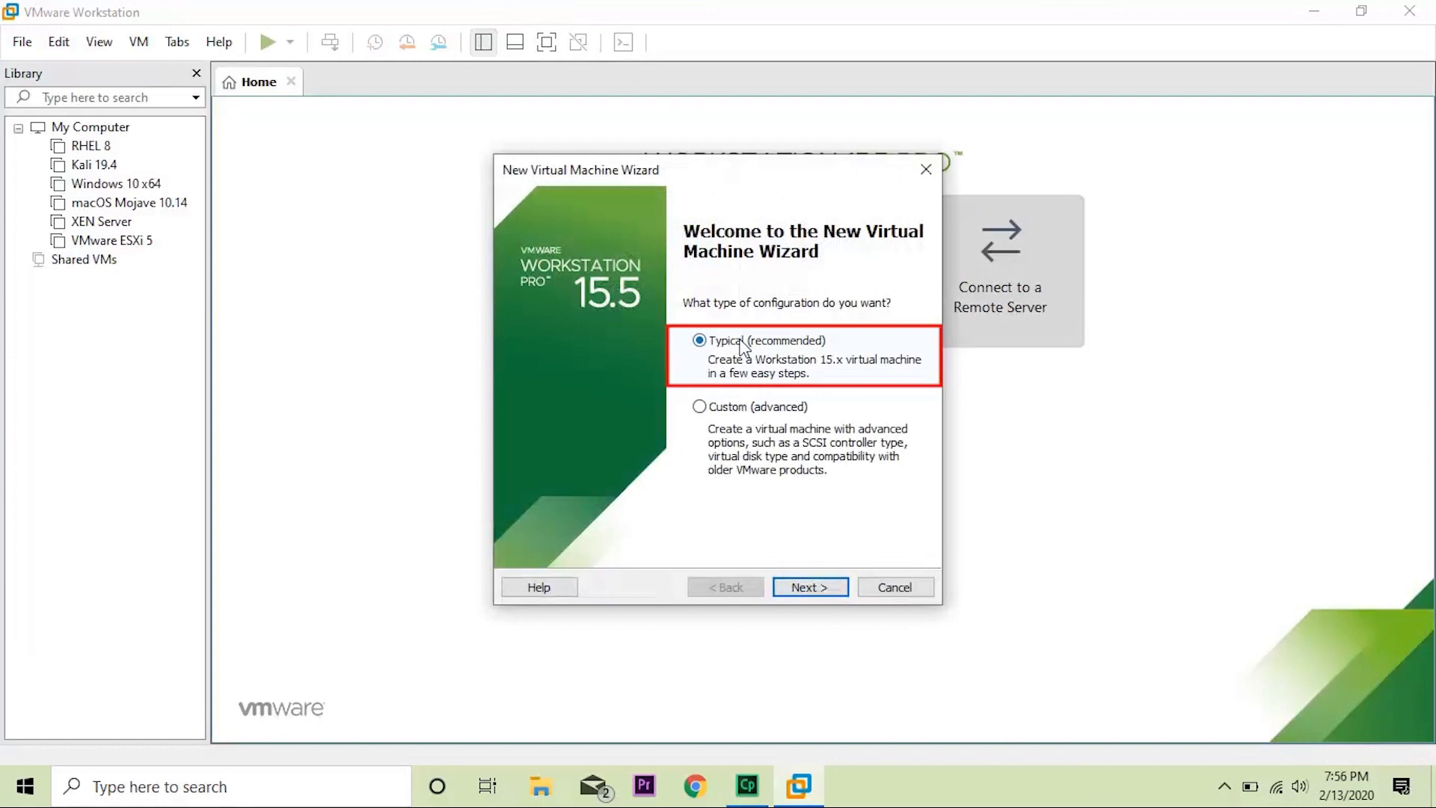
{"action": "left_click", "coordinate": [819, 586]}
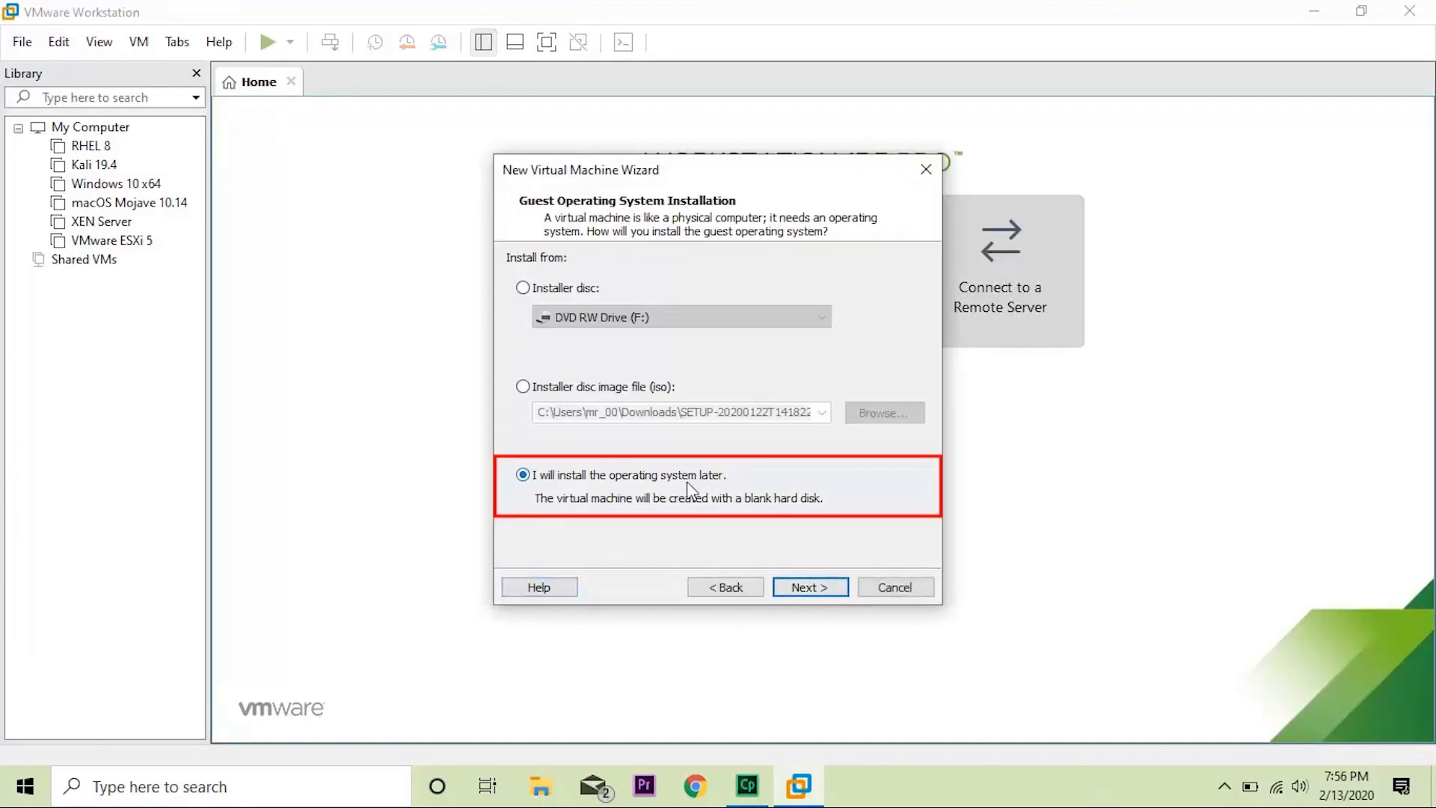
{"action": "left_click", "coordinate": [811, 588]}
Choose Linux as the guest OS with version CentOS 7 64-bit.
{"action": "left_click", "coordinate": [539, 300]}
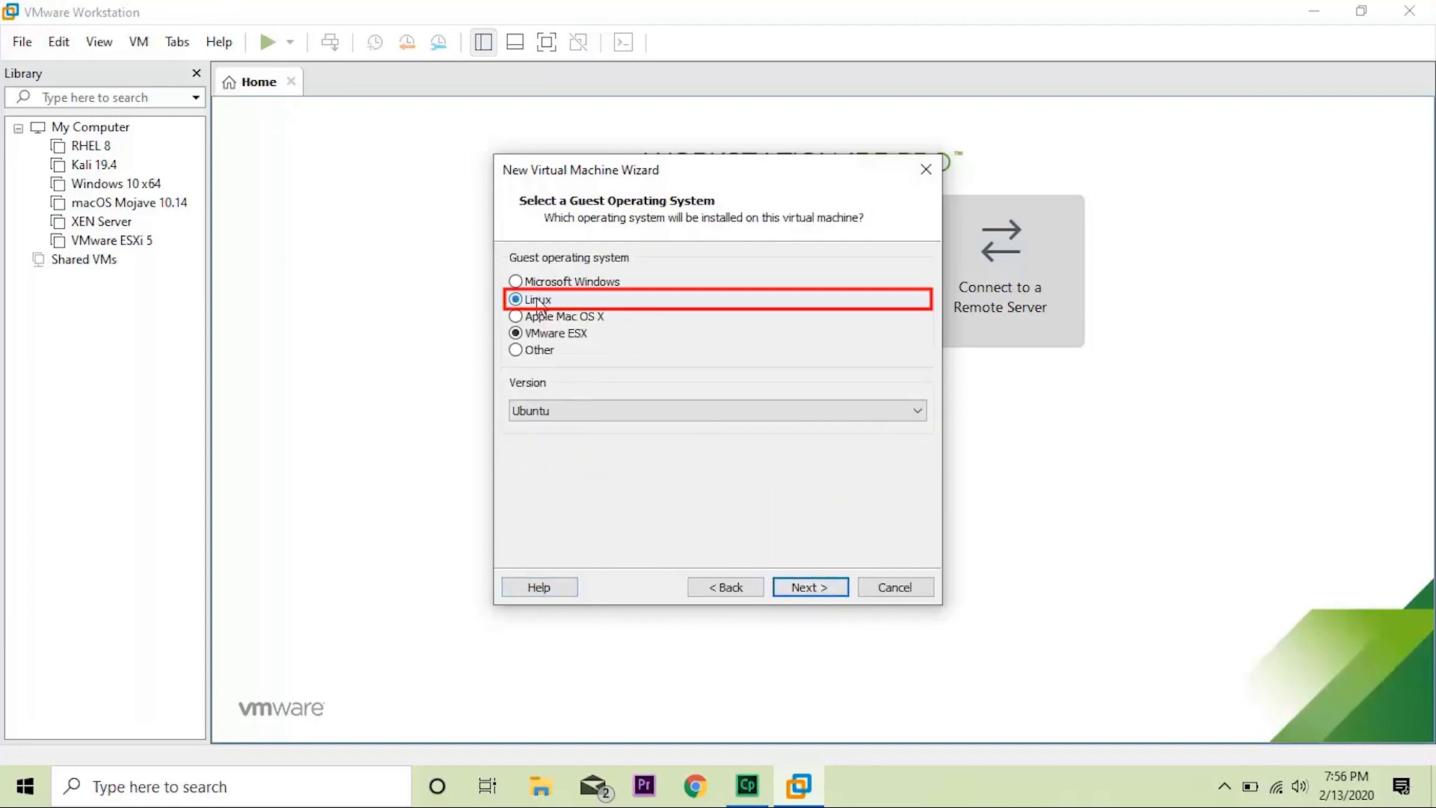
{"action": "left_click", "coordinate": [567, 411]}
{"action": "scroll", "coordinate": [682, 216], "scroll_direction": "up", "scroll_amount": 10}
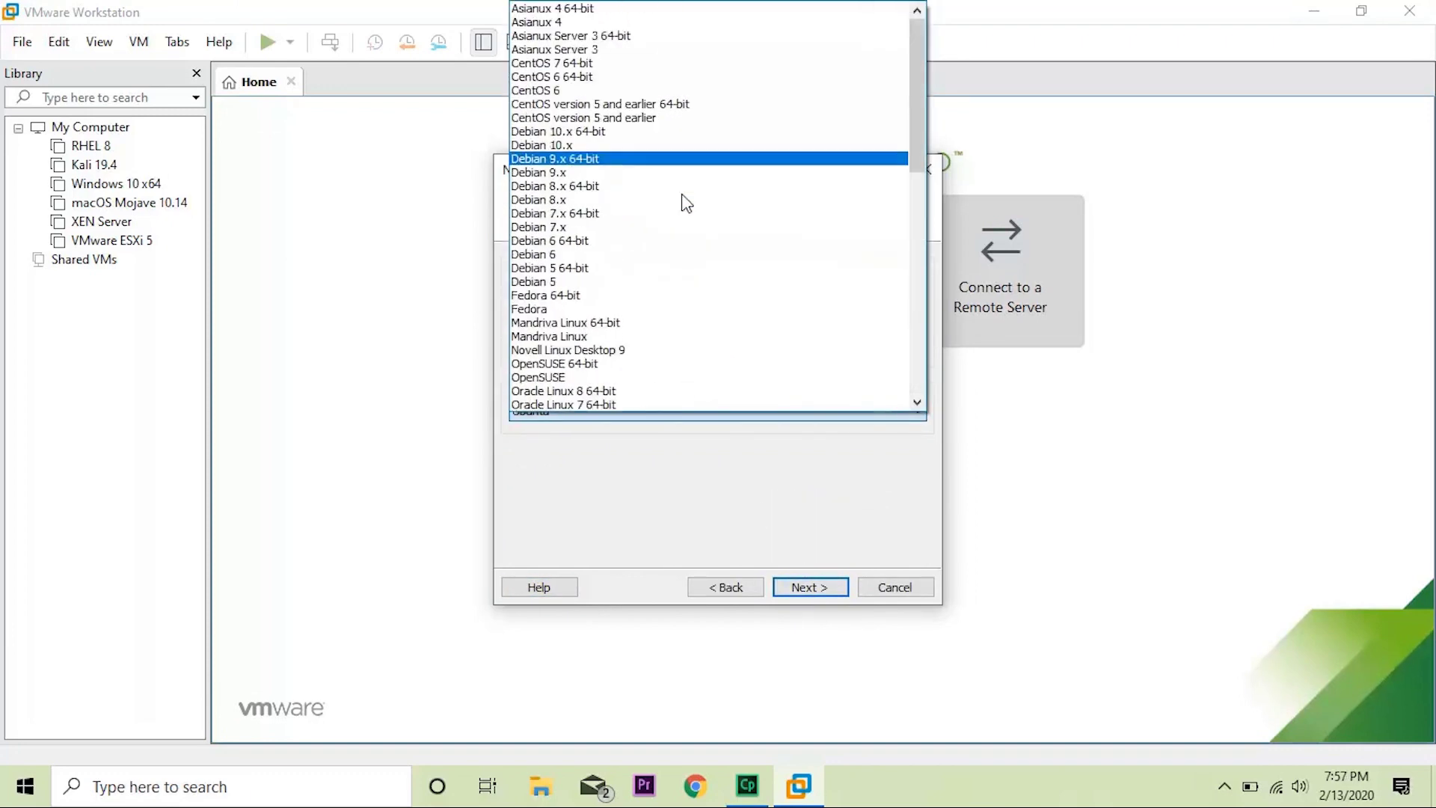
{"action": "left_click", "coordinate": [744, 64]}
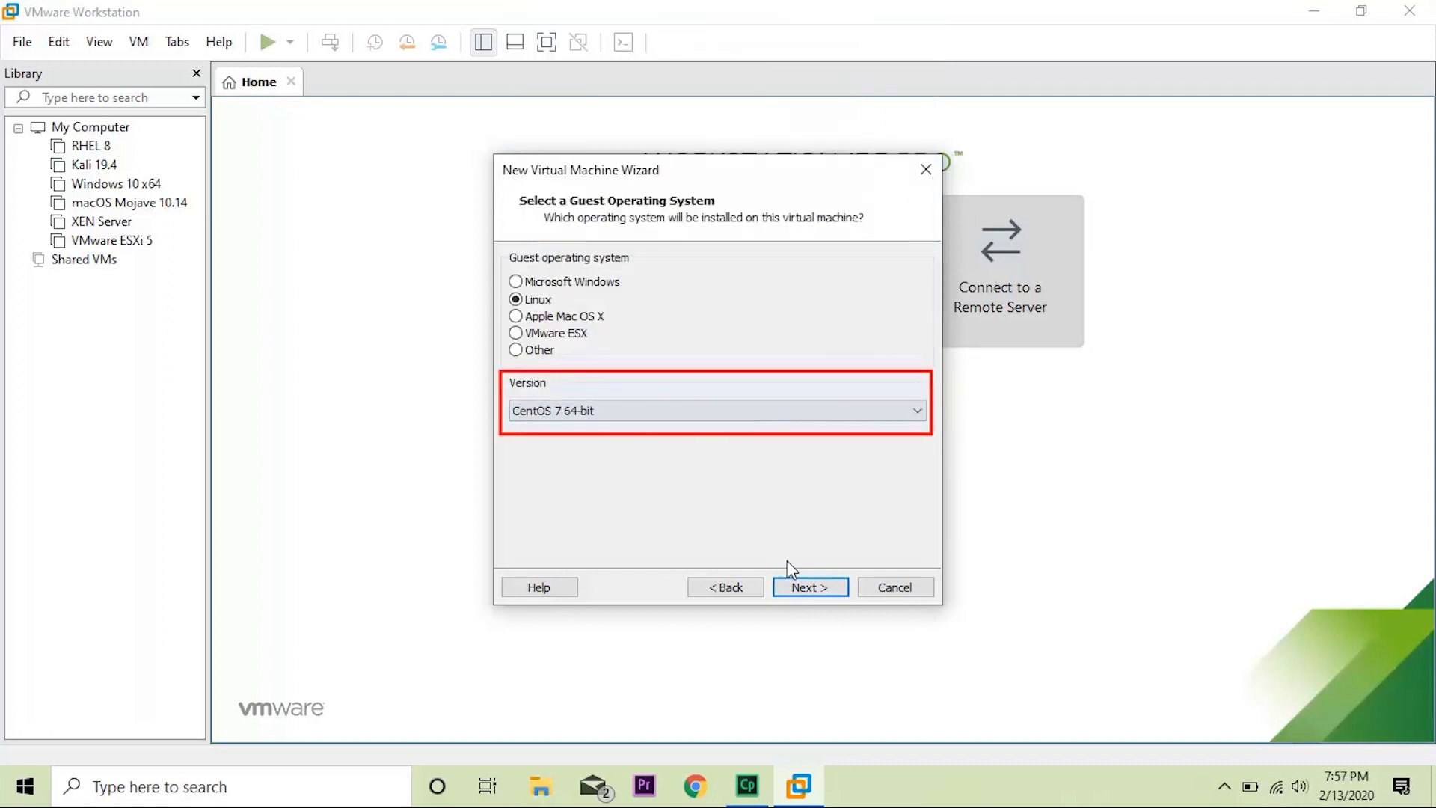
{"action": "left_click", "coordinate": [801, 587]}
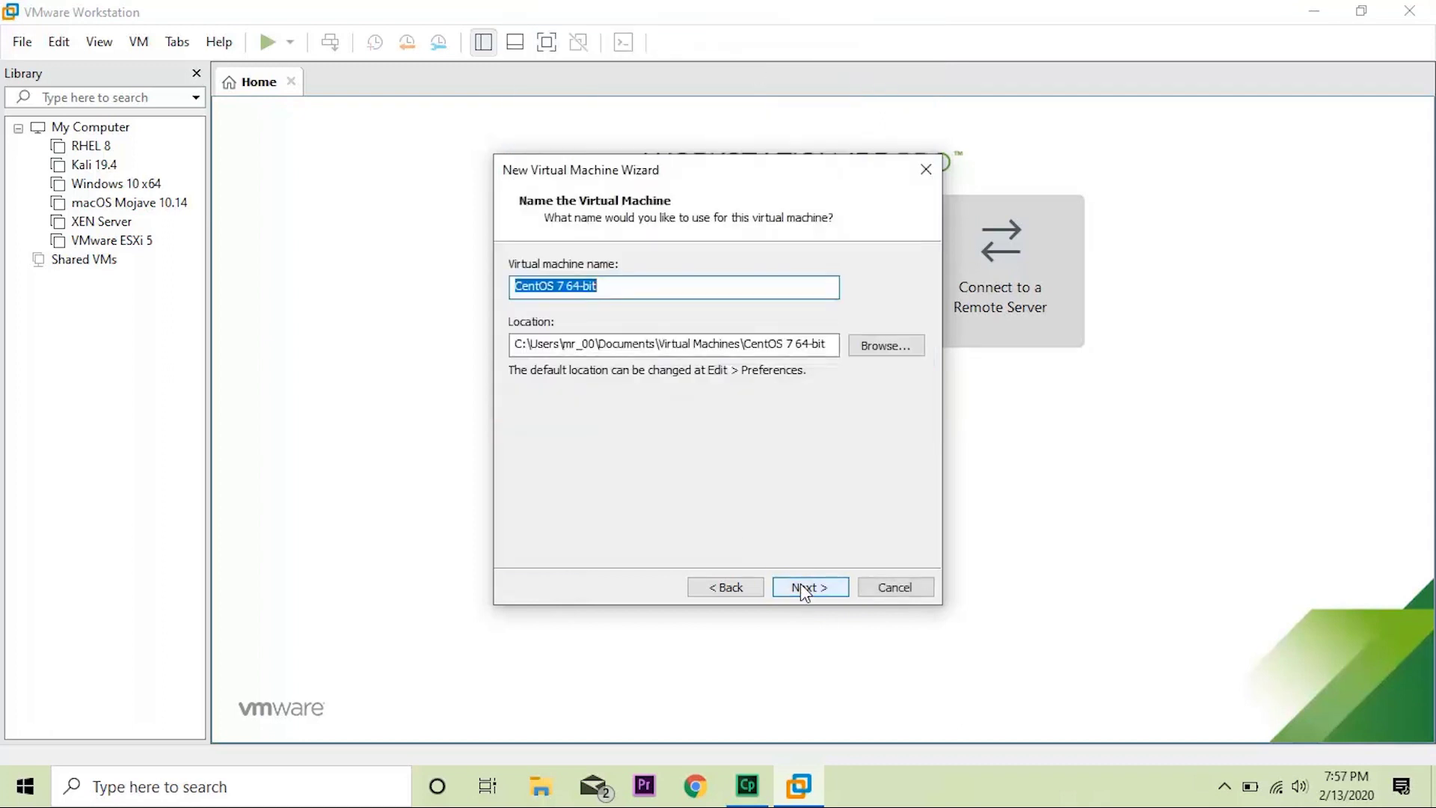
Rename the virtual machine to 'CentOS 8.1'.
{"action": "key", "text": "End"}
{"action": "key", "text": "BackSpace"}
{"action": "key", "text": "BackSpace"}
{"action": "key", "text": "BackSpace"}
{"action": "key", "text": "BackSpace"}
{"action": "key", "text": "BackSpace"}
{"action": "key", "text": "BackSpace"}
{"action": "key", "text": "BackSpace"}
{"action": "key", "text": "BackSpace"}
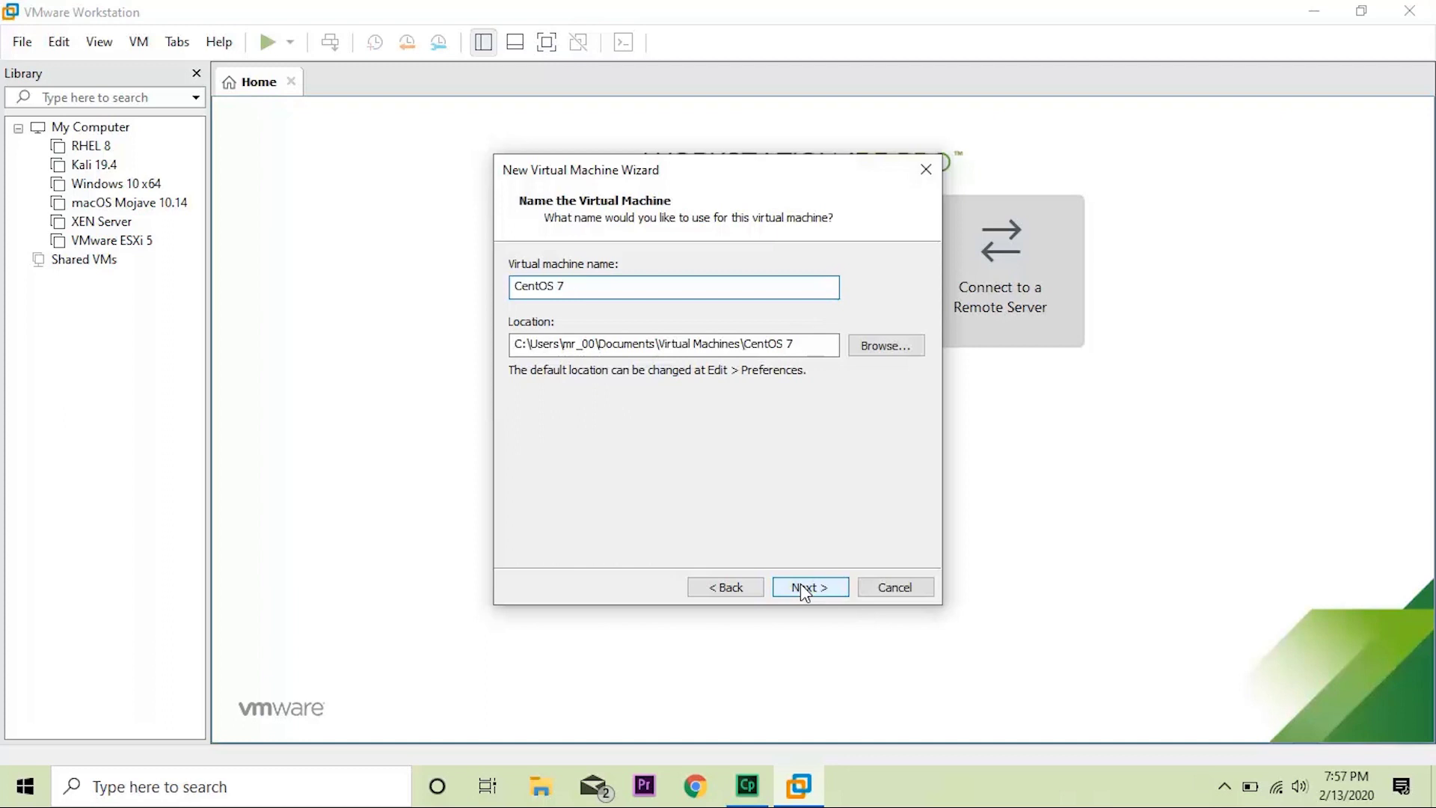
{"action": "type", "text": "8.1"}
Set a 40 GB maximum disk size and finish creating the machine.
{"action": "left_click", "coordinate": [827, 592]}
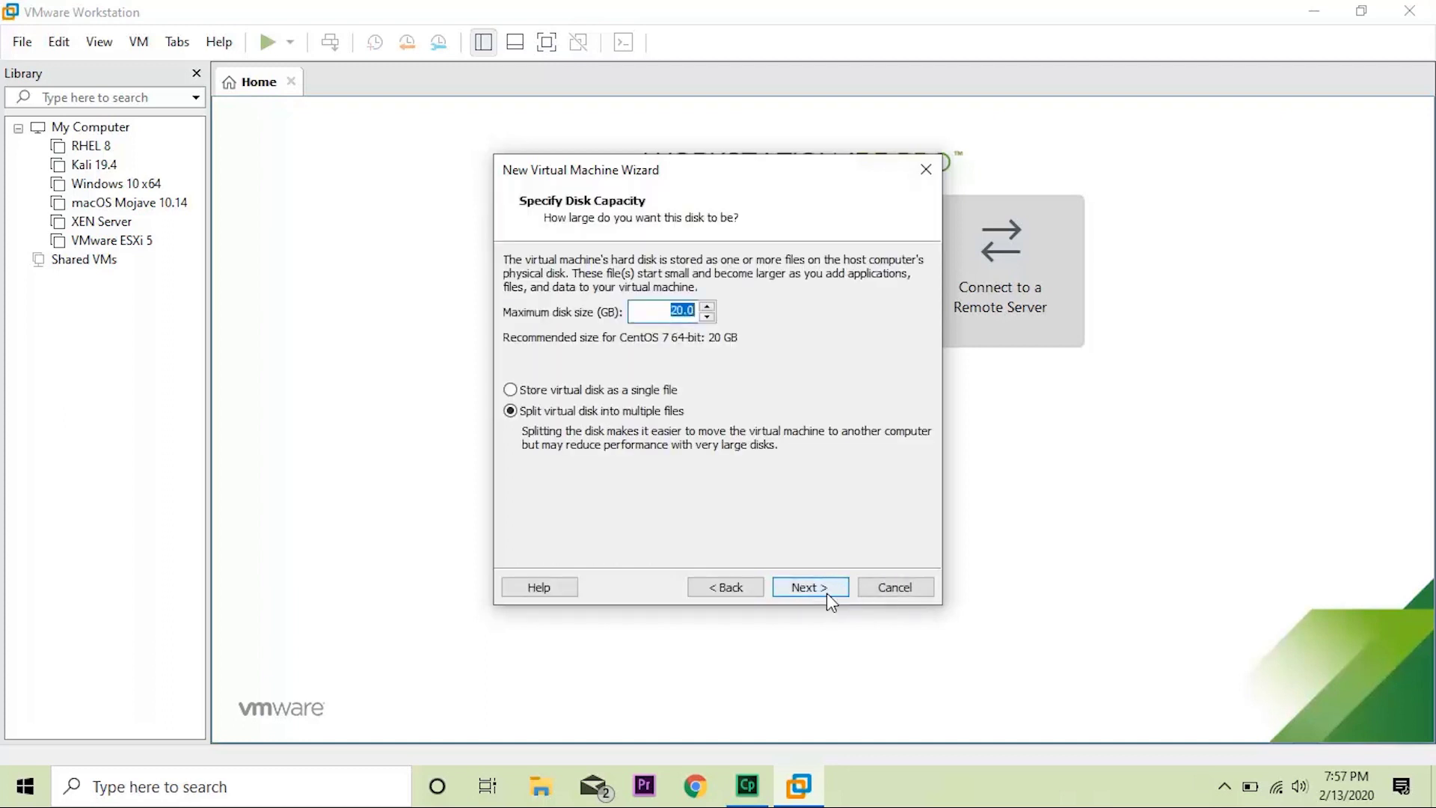
{"action": "type", "text": "40"}
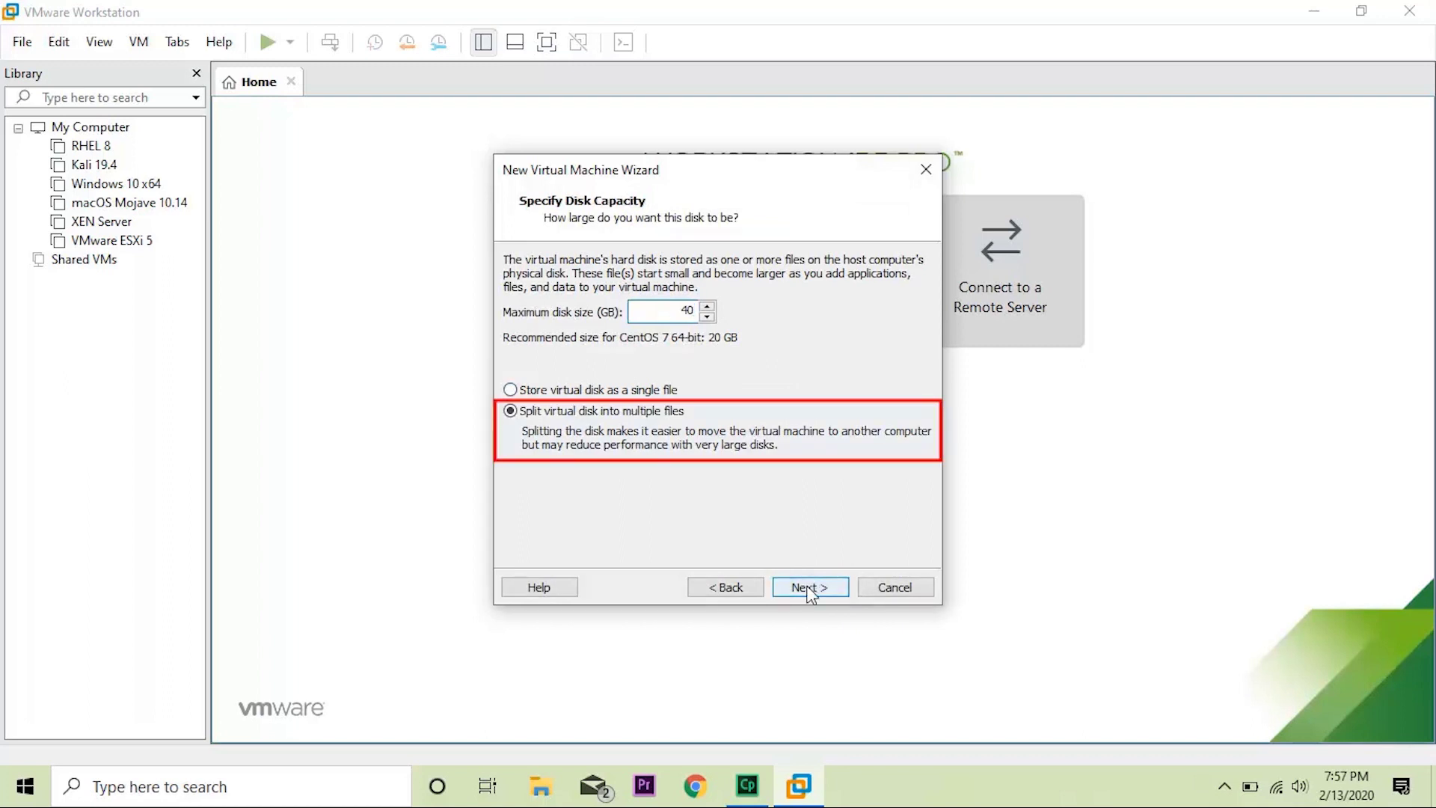
{"action": "left_click", "coordinate": [808, 588]}
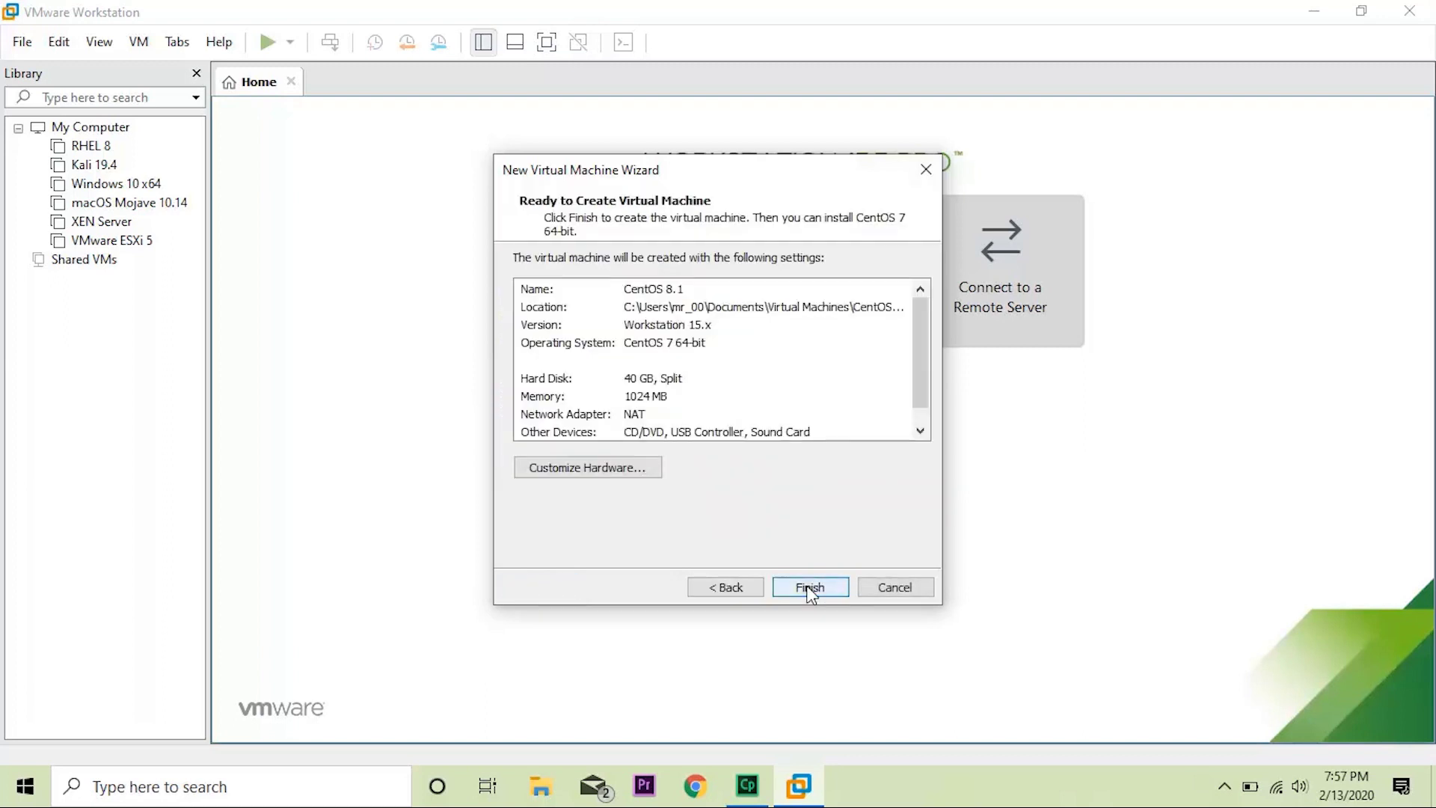
{"action": "left_click", "coordinate": [808, 588]}
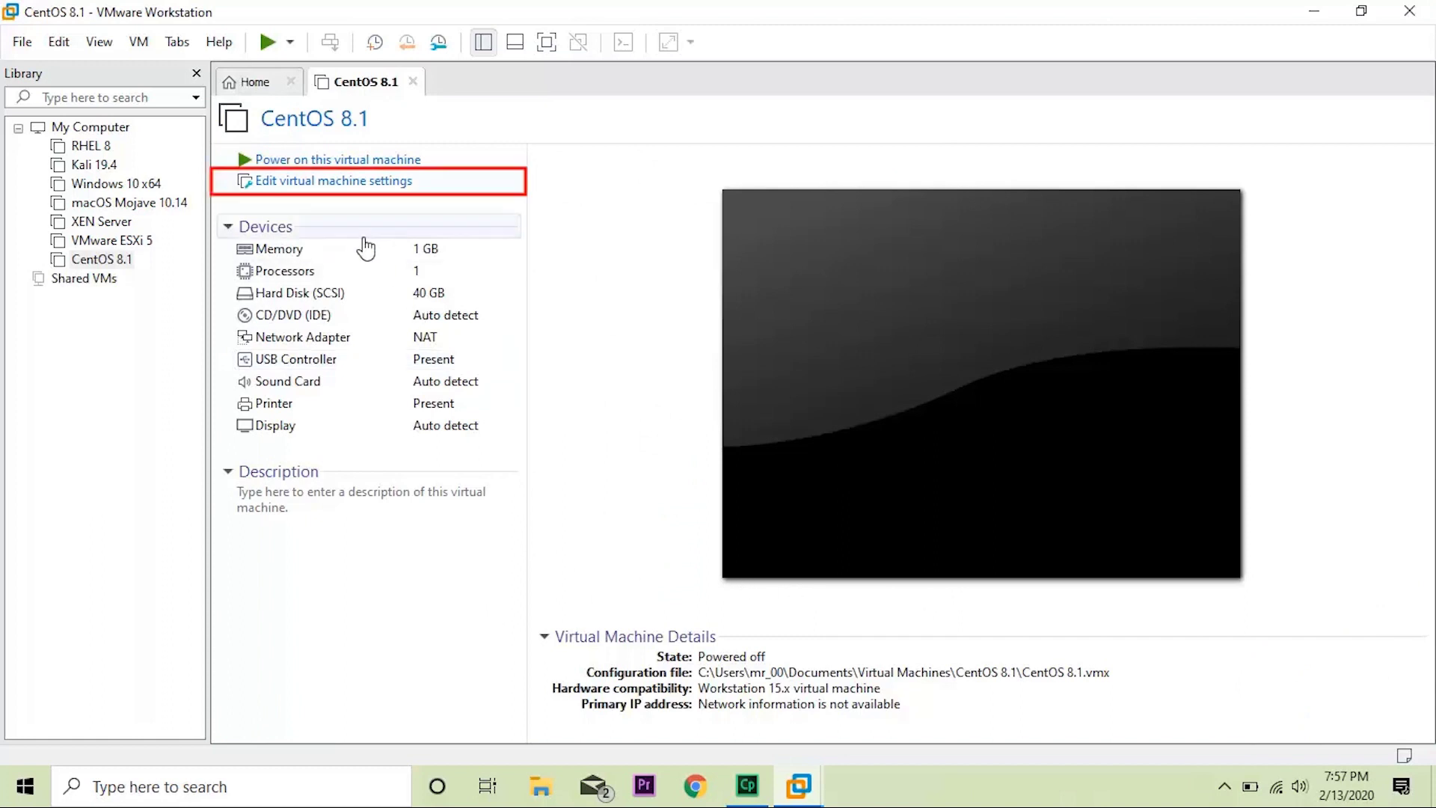
Give the machine 4 GB memory and 2 processors with 2 cores per processor.
{"action": "left_click", "coordinate": [346, 180]}
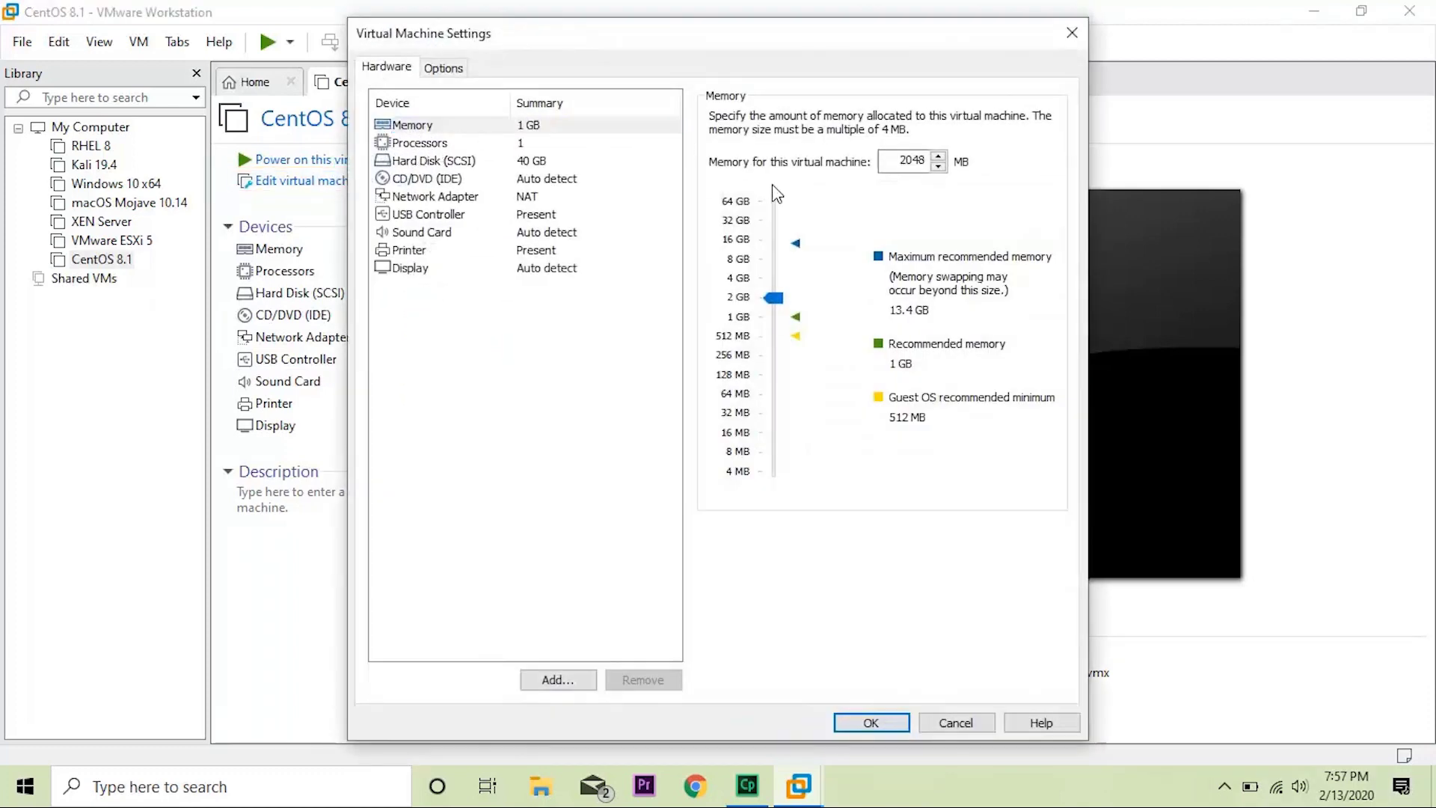
{"action": "left_click_drag", "start_coordinate": [775, 298], "coordinate": [777, 288]}
{"action": "left_click", "coordinate": [508, 149]}
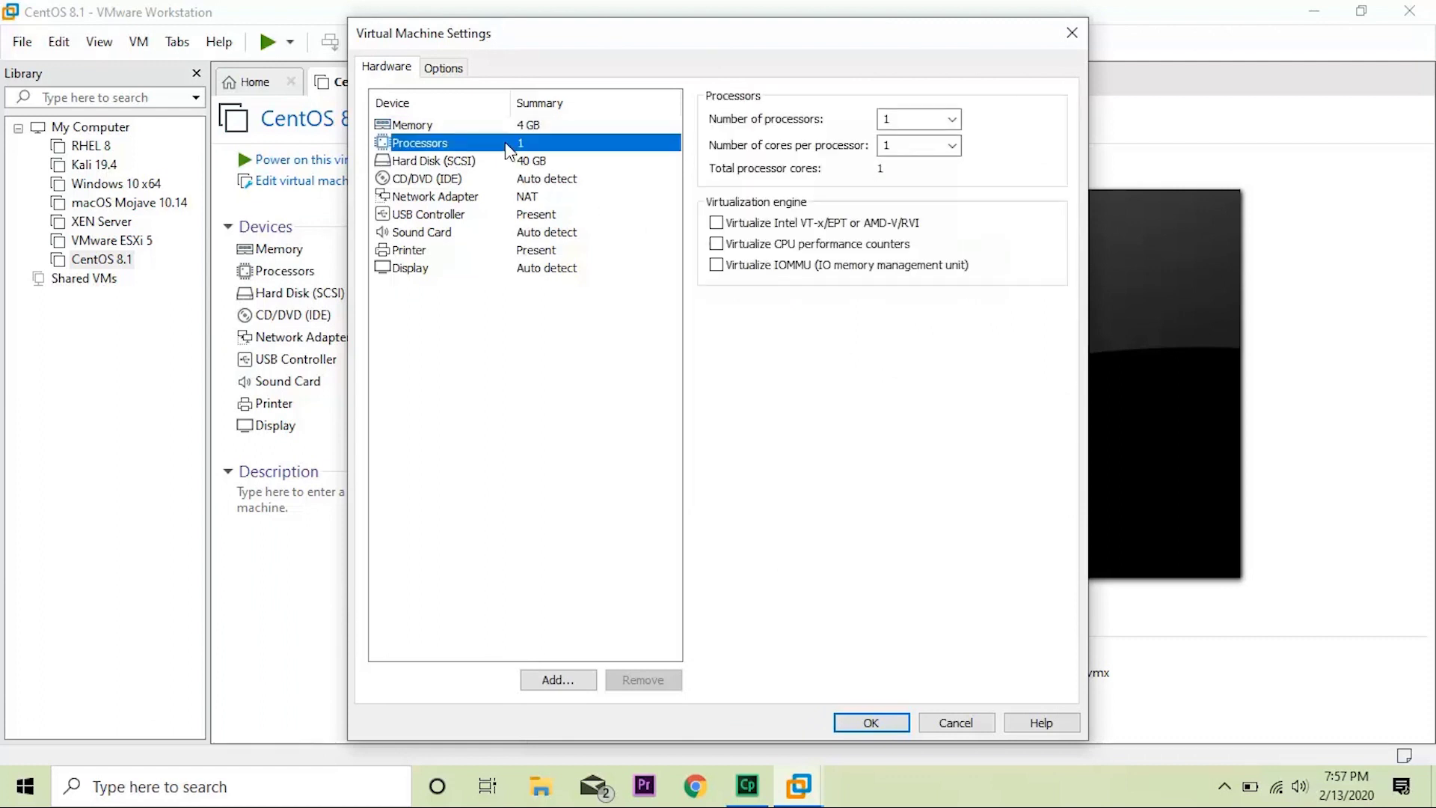
{"action": "left_click", "coordinate": [952, 146]}
{"action": "left_click", "coordinate": [936, 180]}
{"action": "left_click", "coordinate": [951, 119]}
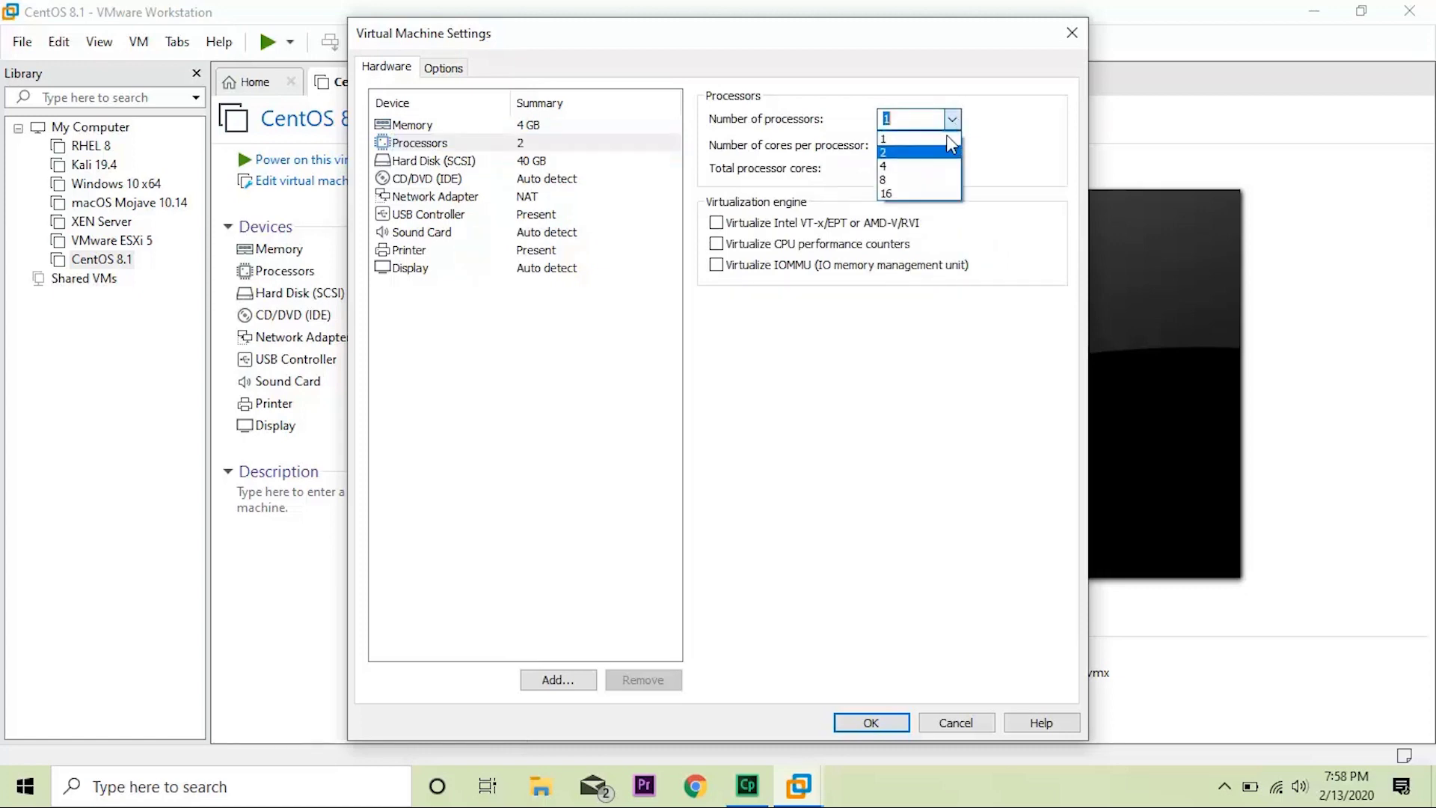
{"action": "left_click", "coordinate": [946, 152]}
Review the hard disk settings.
{"action": "left_click", "coordinate": [588, 161]}
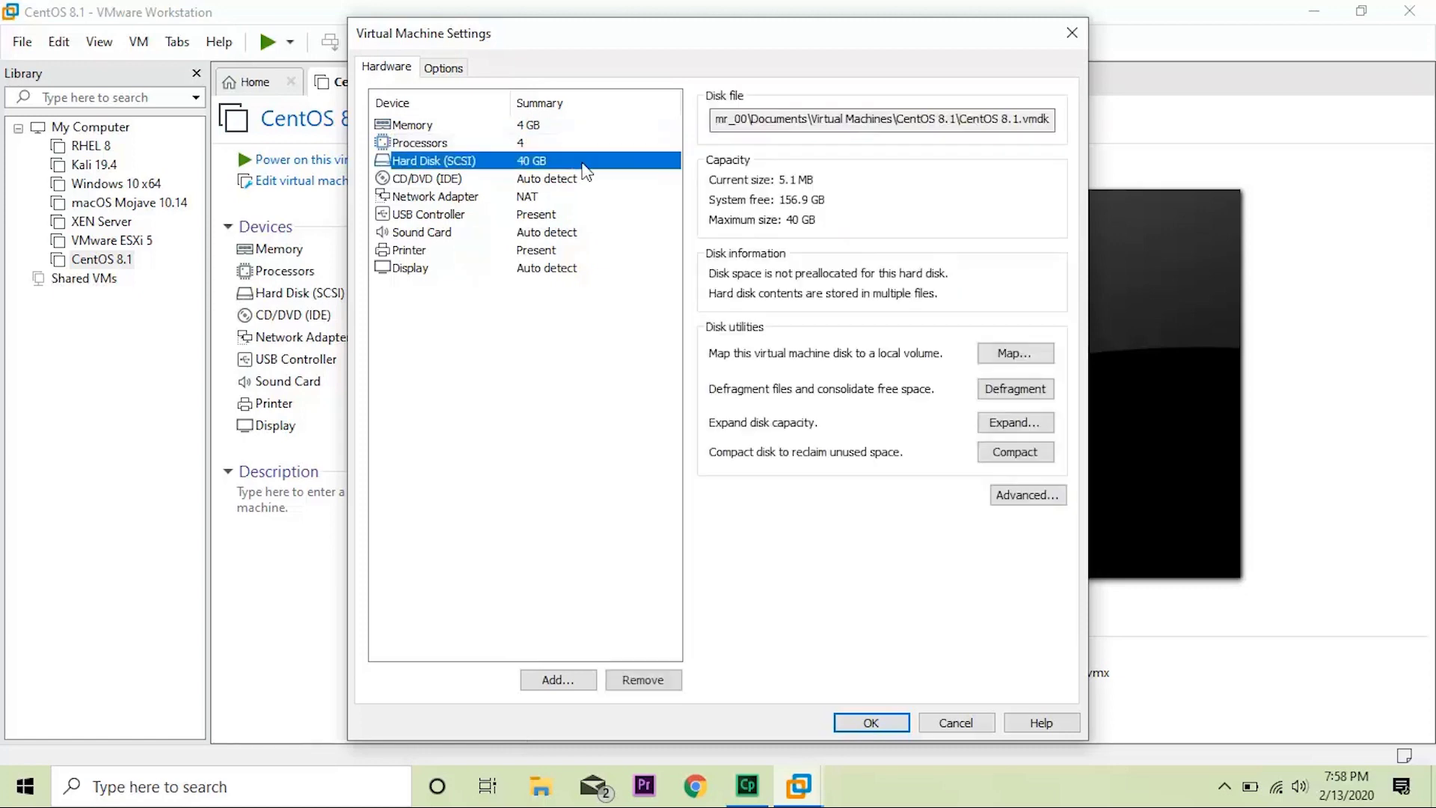
{"action": "key", "text": "Up"}
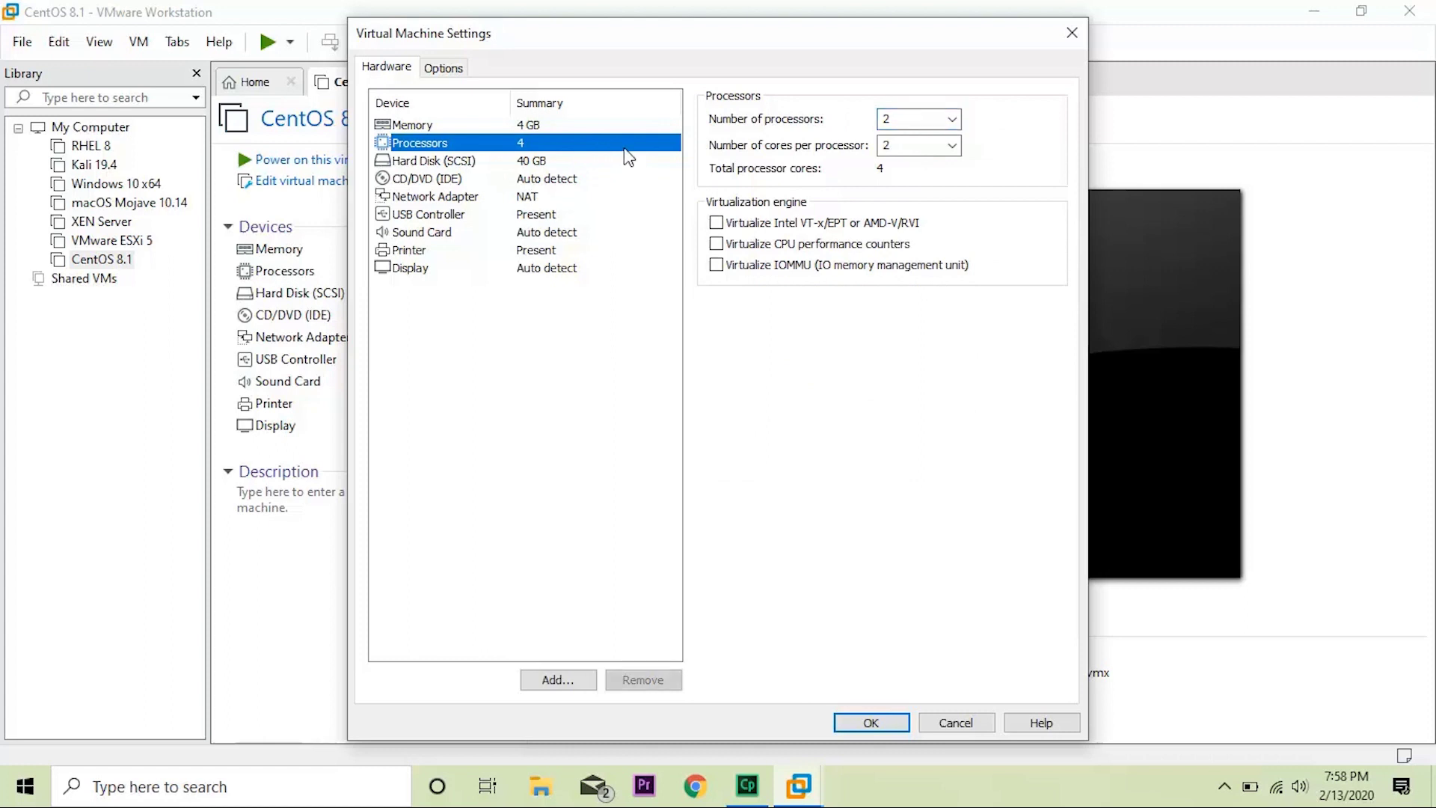
{"action": "left_click", "coordinate": [620, 164]}
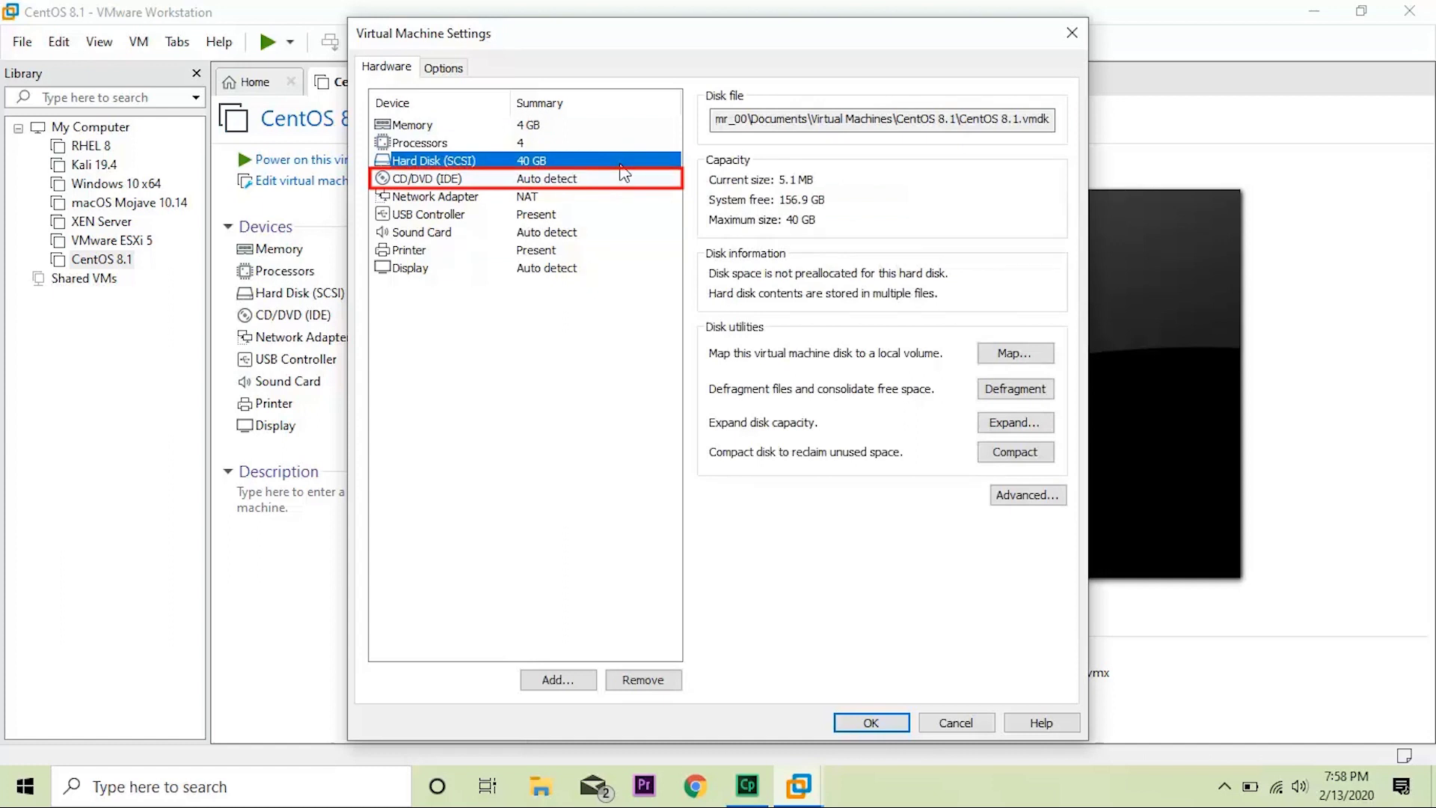
Point the CD/DVD (IDE) drive at CentOS-8.1.1911-x86_64-dvd1 ISO from Downloads and save the settings.
{"action": "left_click", "coordinate": [607, 181]}
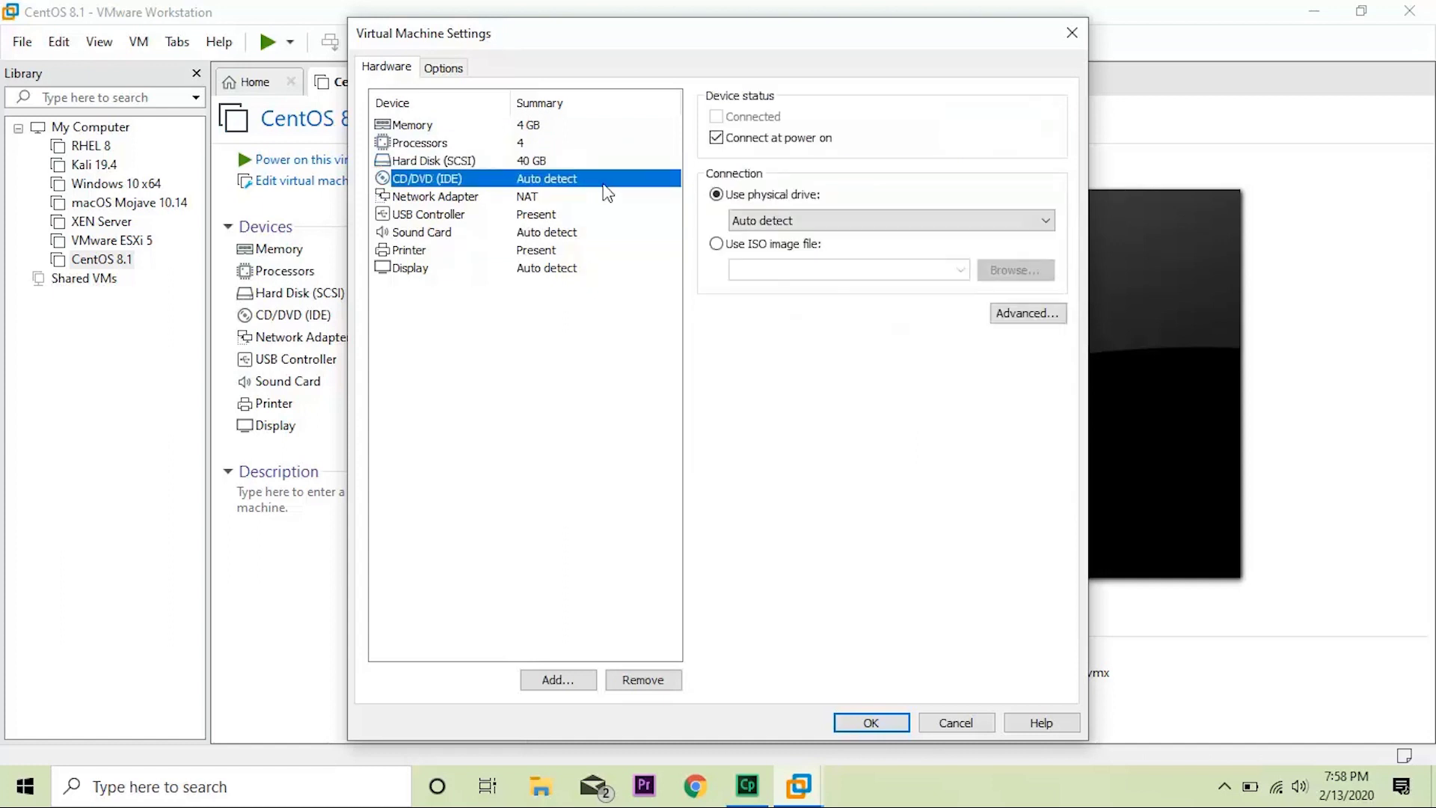
{"action": "left_click", "coordinate": [741, 246]}
{"action": "left_click", "coordinate": [992, 275]}
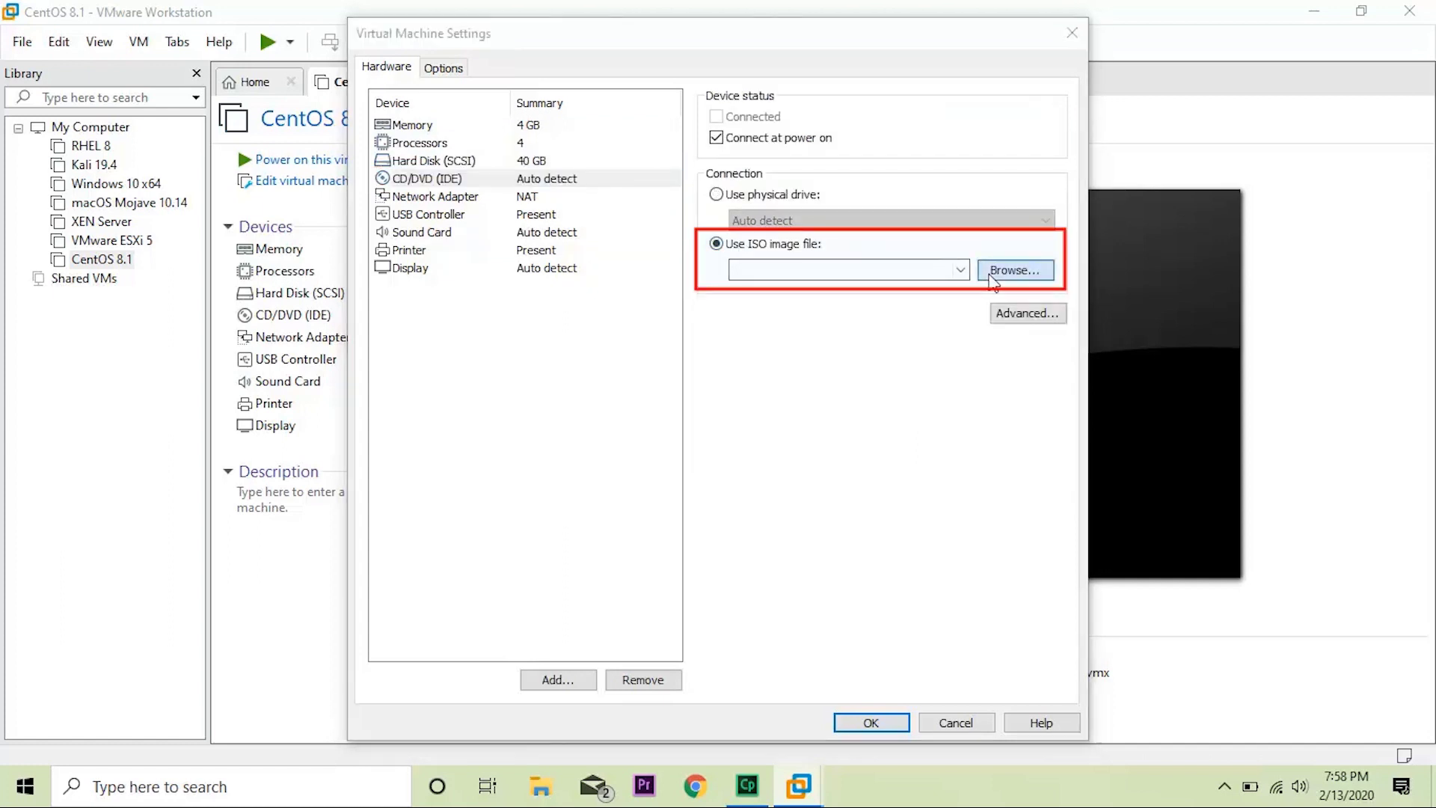
{"action": "left_click", "coordinate": [993, 275]}
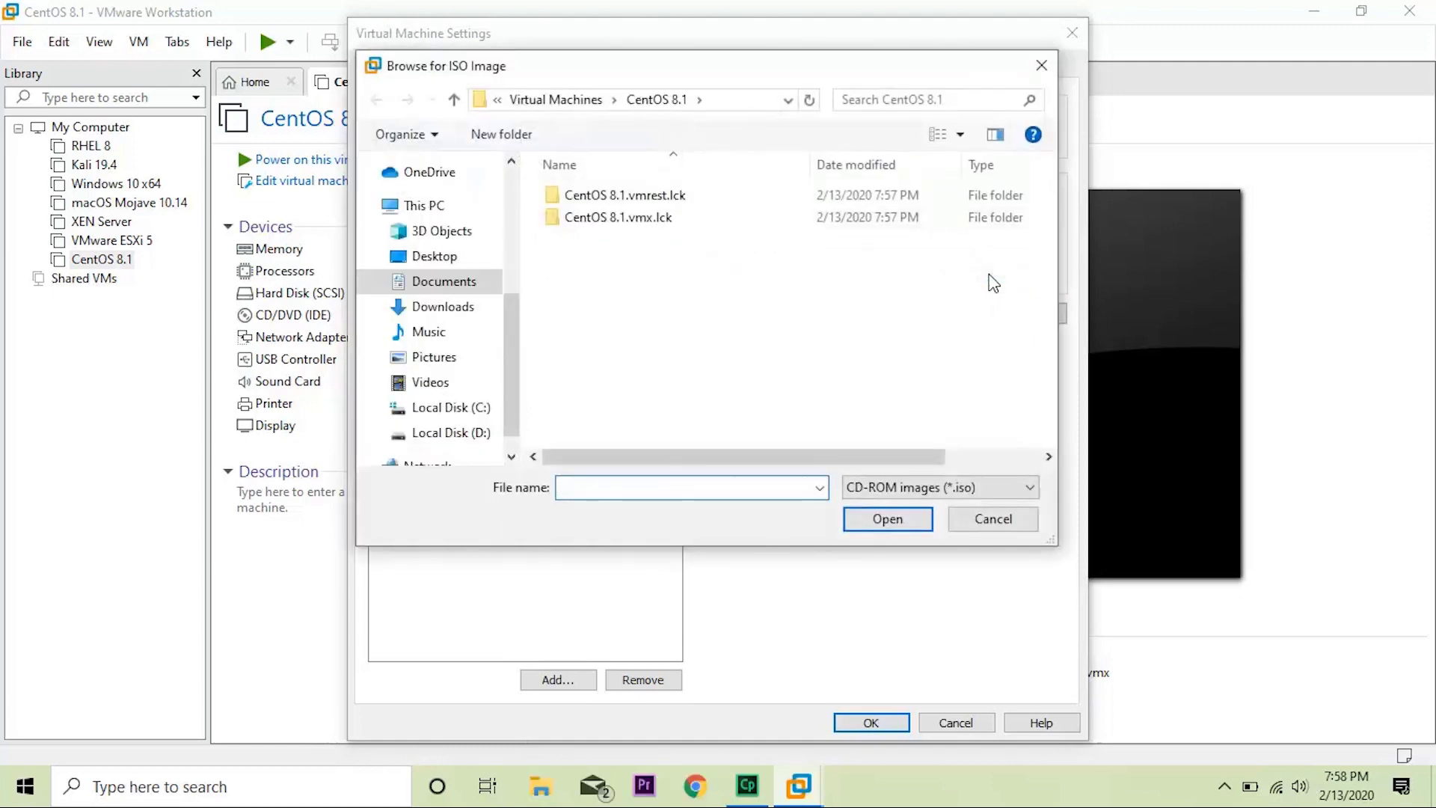
{"action": "left_click", "coordinate": [443, 306]}
{"action": "left_click", "coordinate": [622, 234]}
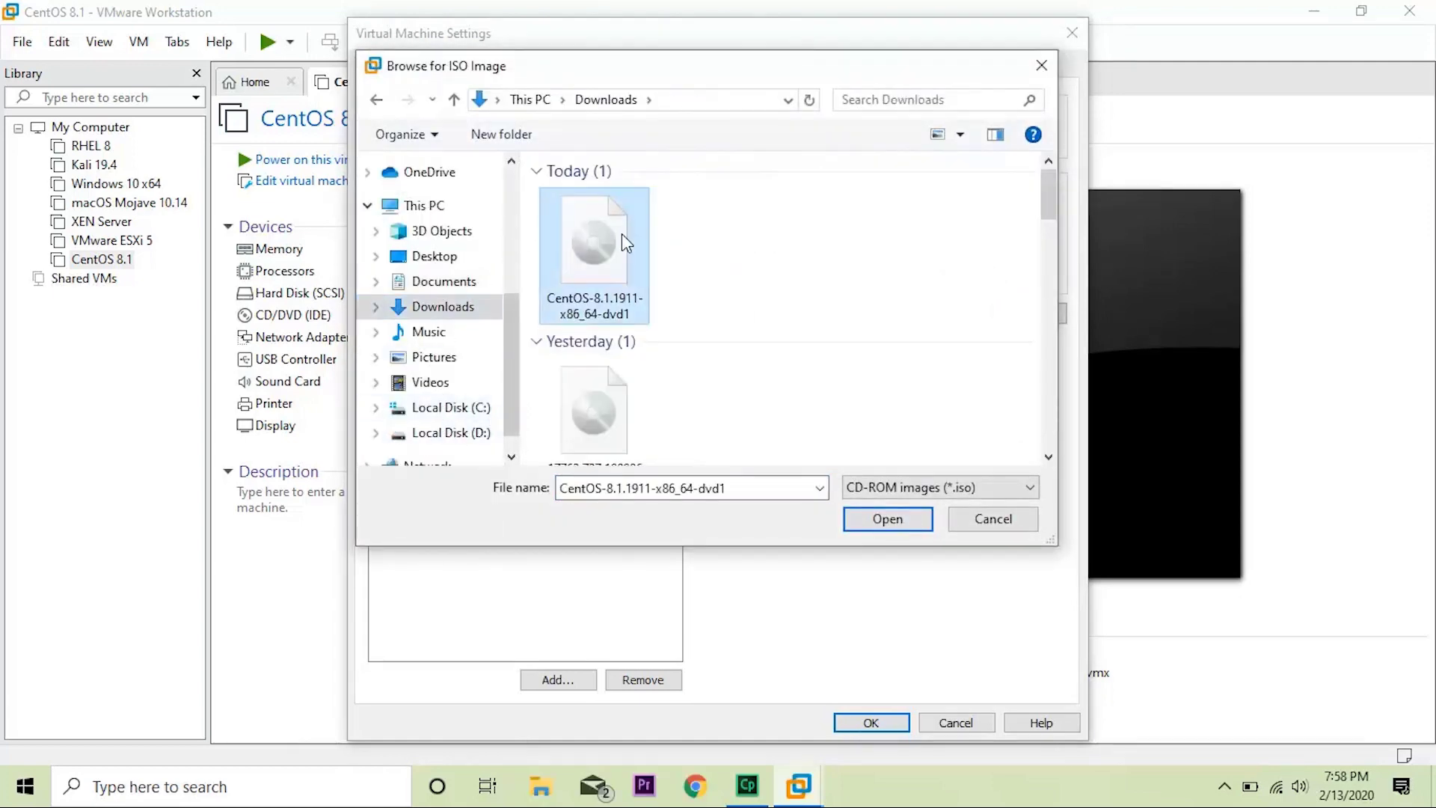
{"action": "double_click", "coordinate": [621, 234]}
{"action": "left_click", "coordinate": [868, 723]}
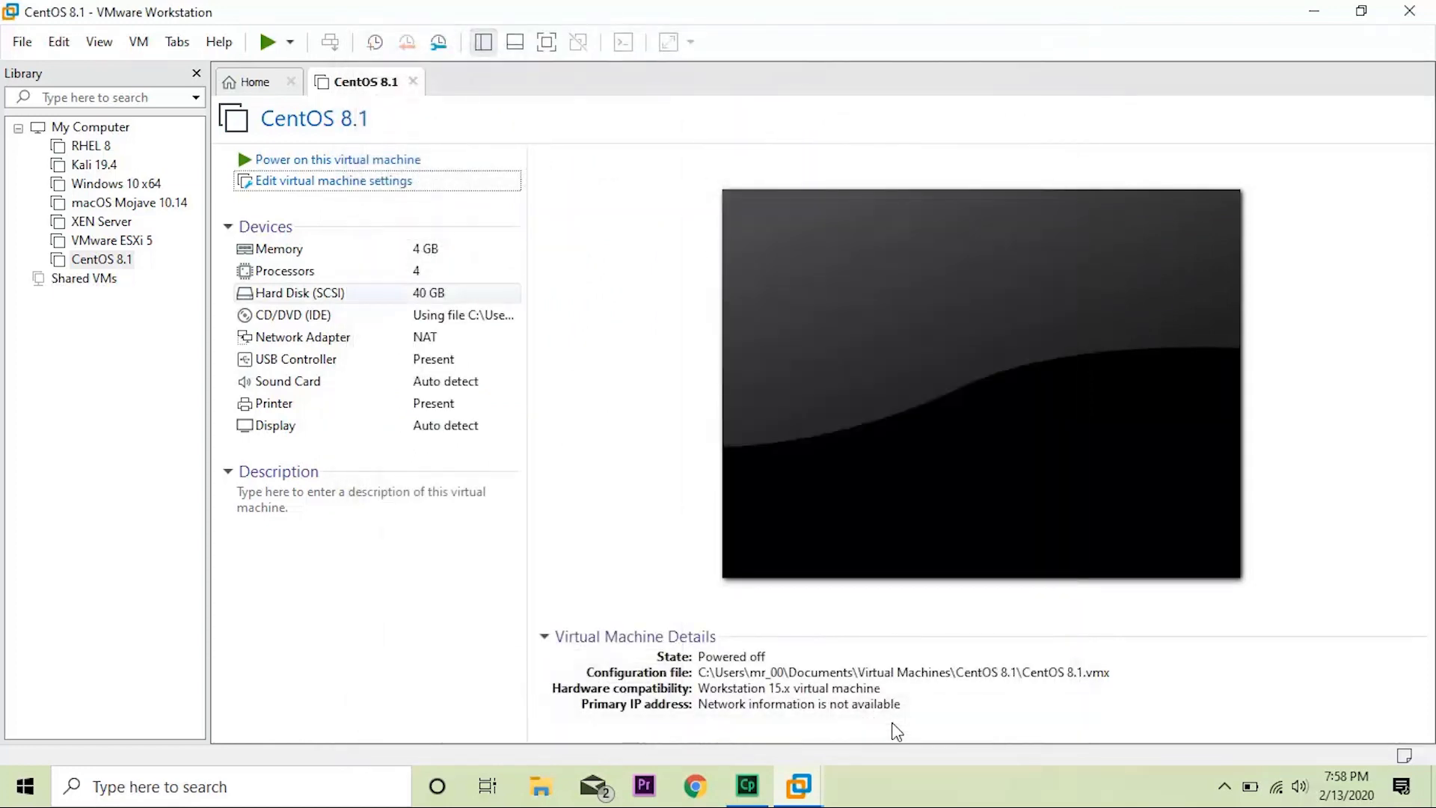
Power on CentOS 8.1 in full screen and choose Install CentOS Linux 8 from the boot menu.
{"action": "left_click", "coordinate": [433, 169]}
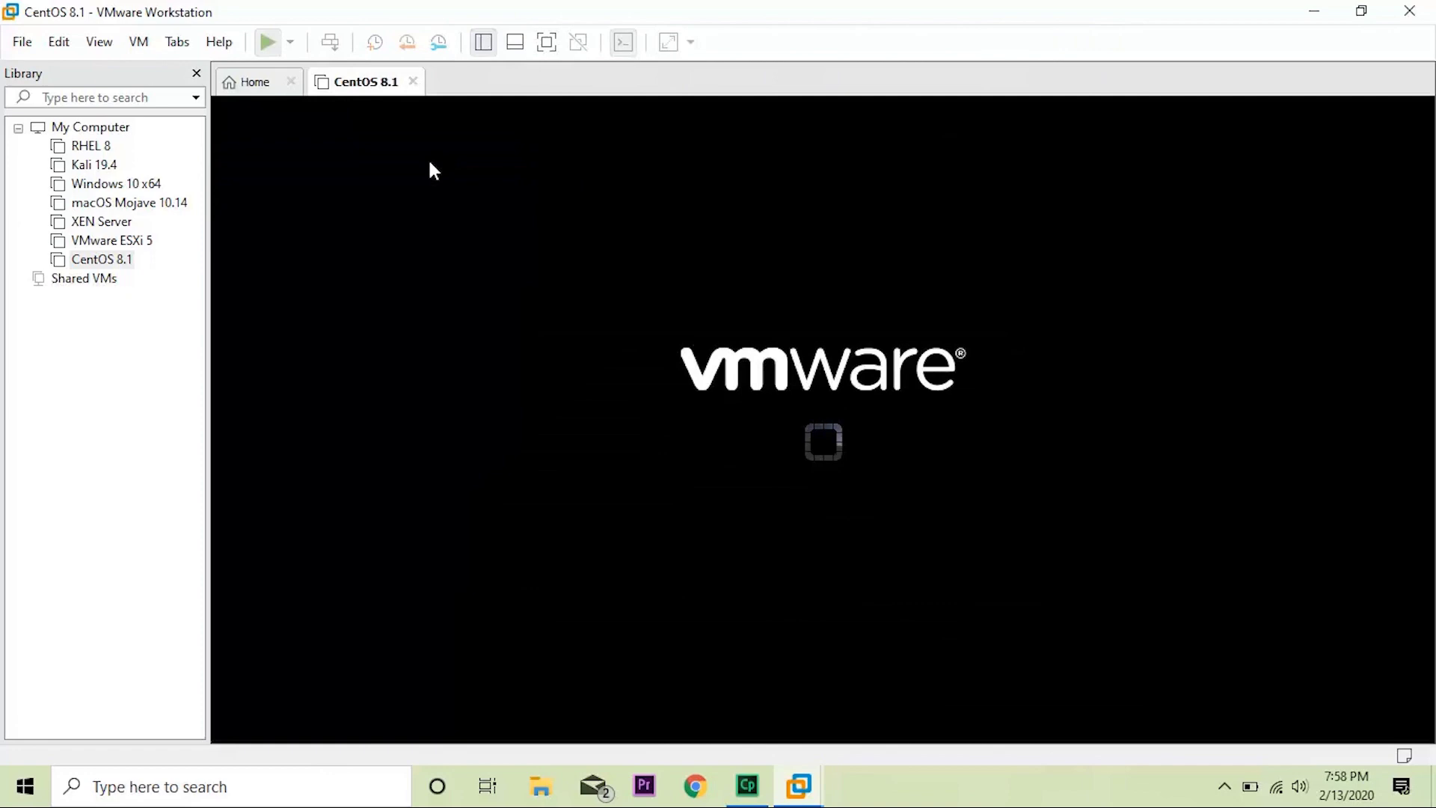
{"action": "left_click", "coordinate": [545, 44]}
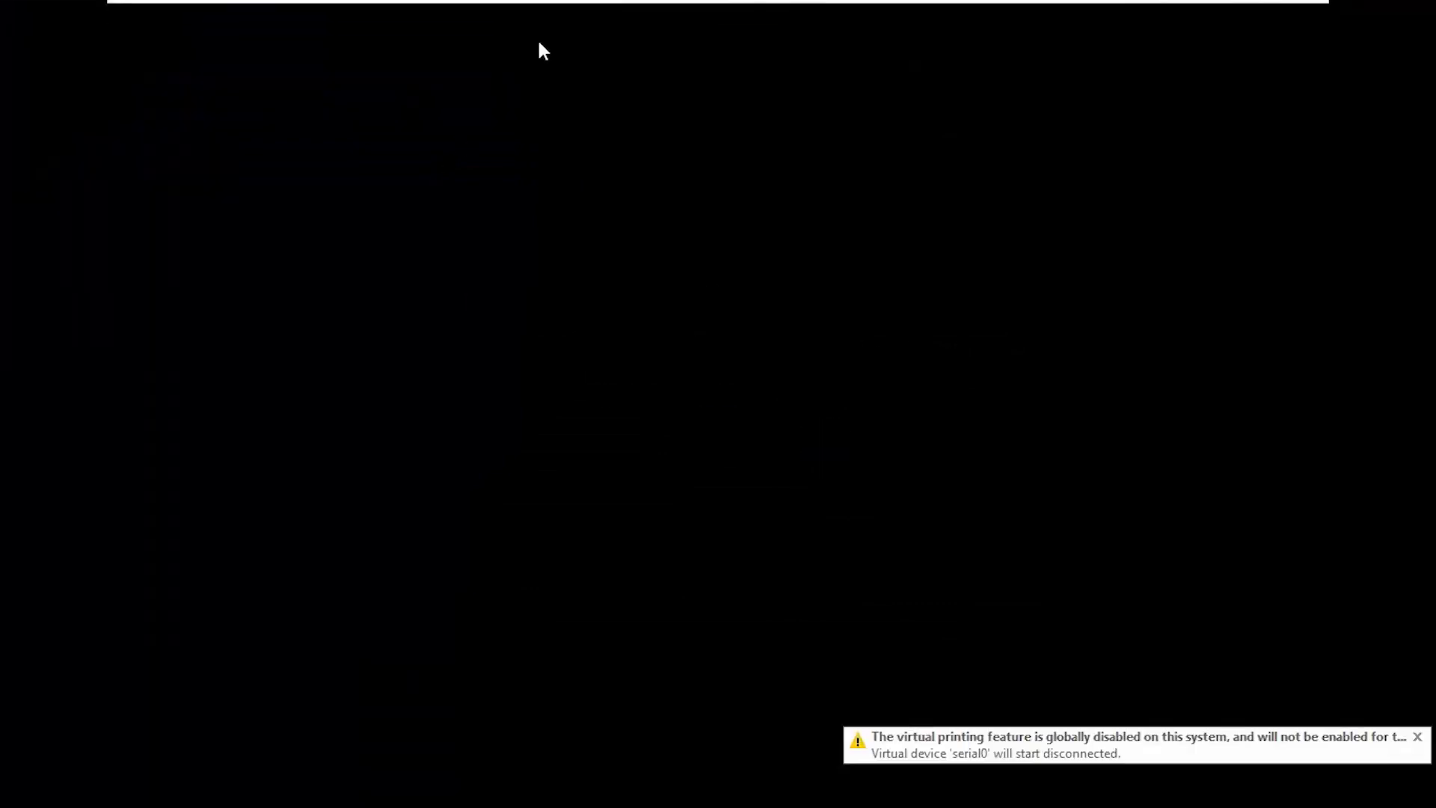
{"action": "left_click", "coordinate": [737, 419]}
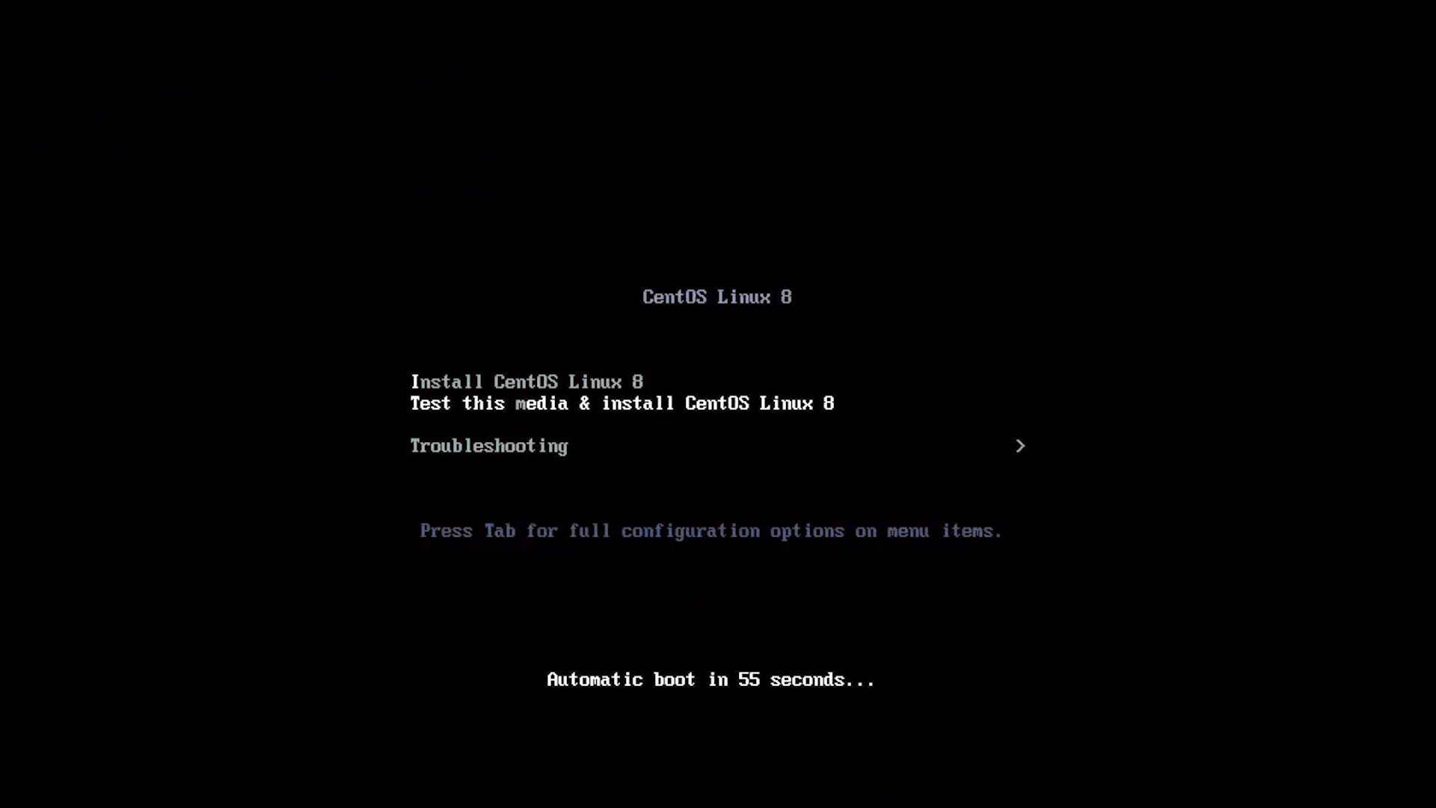
{"action": "key", "text": "i"}
{"action": "key", "text": "Return"}
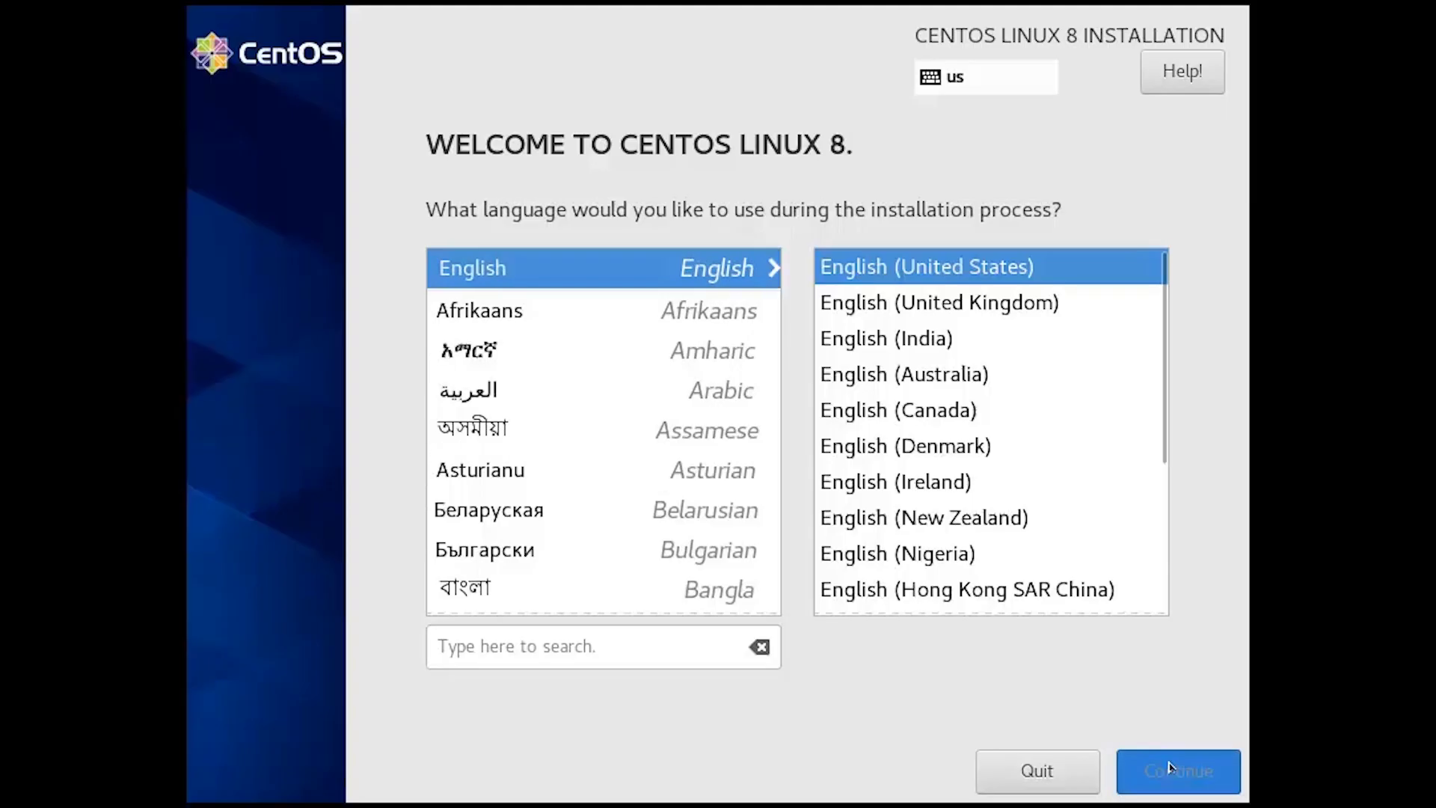
Keep English, reselect the 40 GiB VMware disk as destination, and set the Asia/Kolkata time zone.
{"action": "left_click", "coordinate": [1171, 767]}
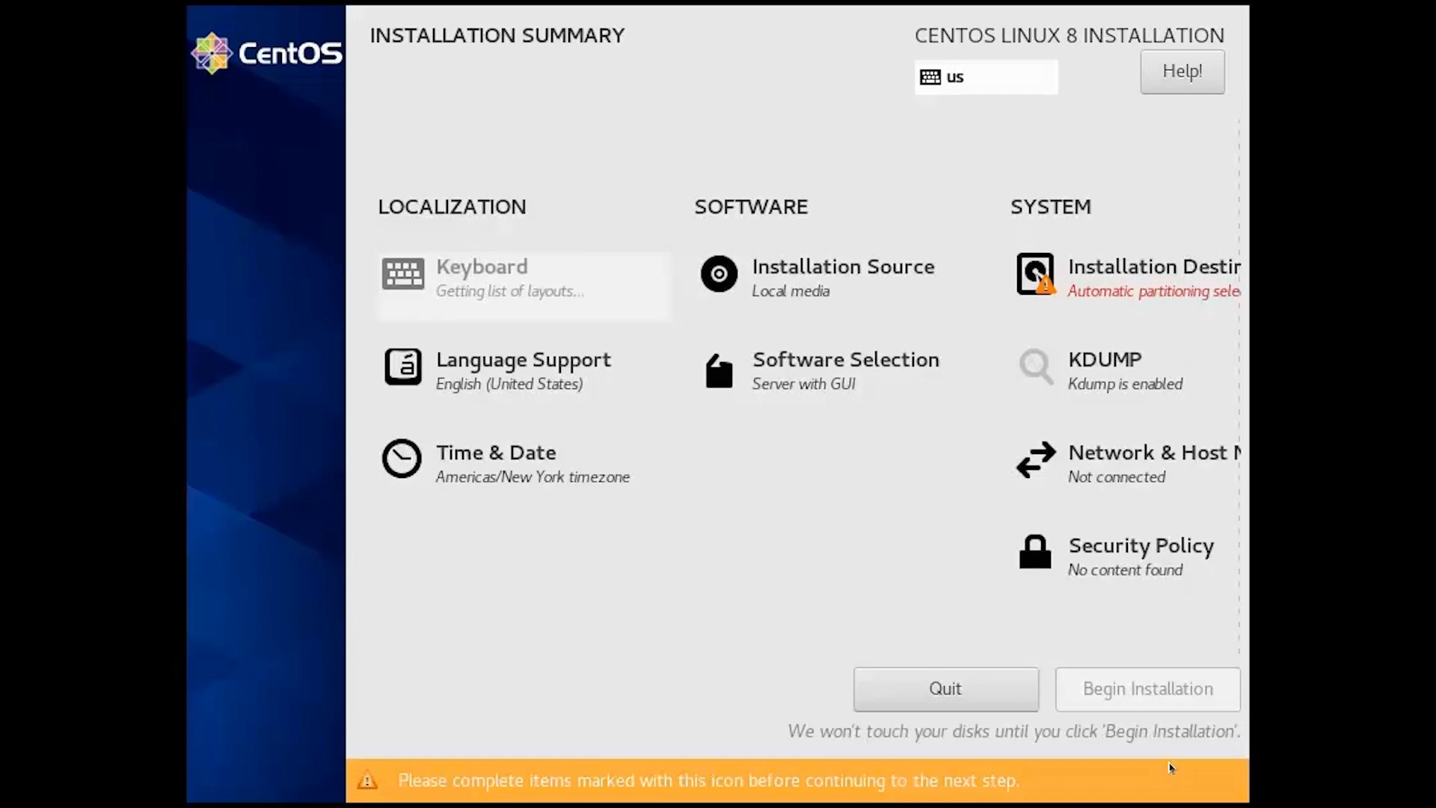
{"action": "left_click", "coordinate": [1144, 267]}
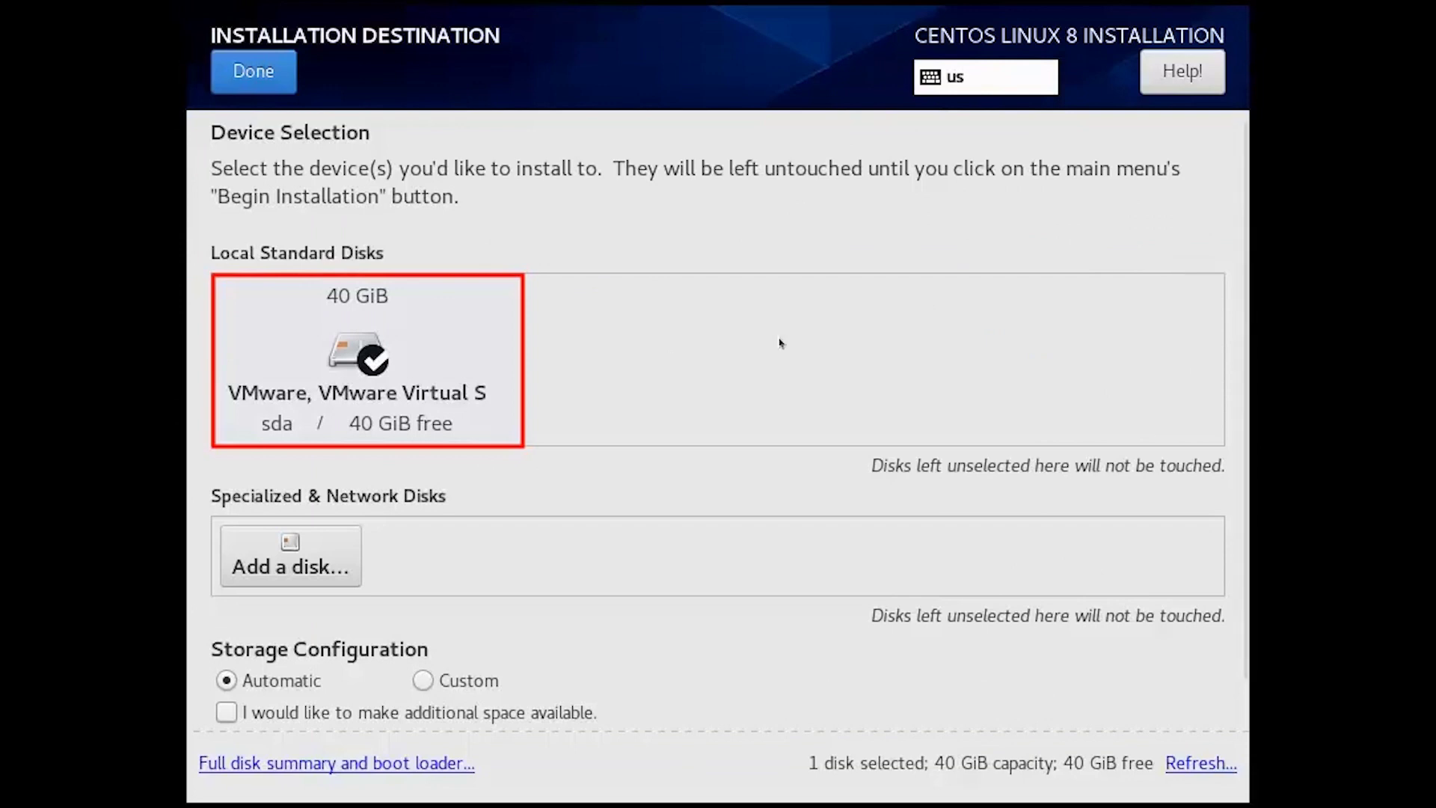
{"action": "left_click", "coordinate": [419, 392]}
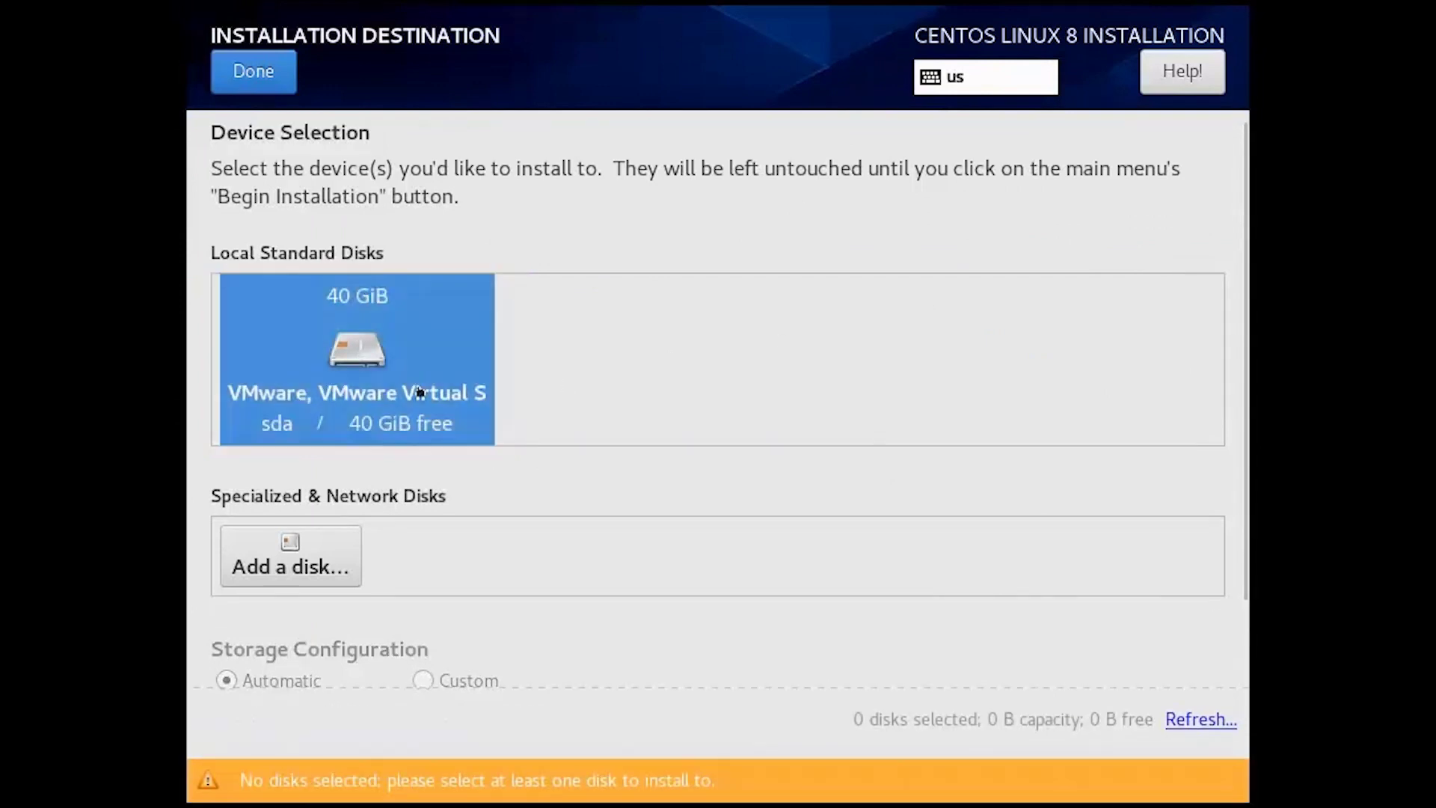
{"action": "left_click", "coordinate": [420, 392]}
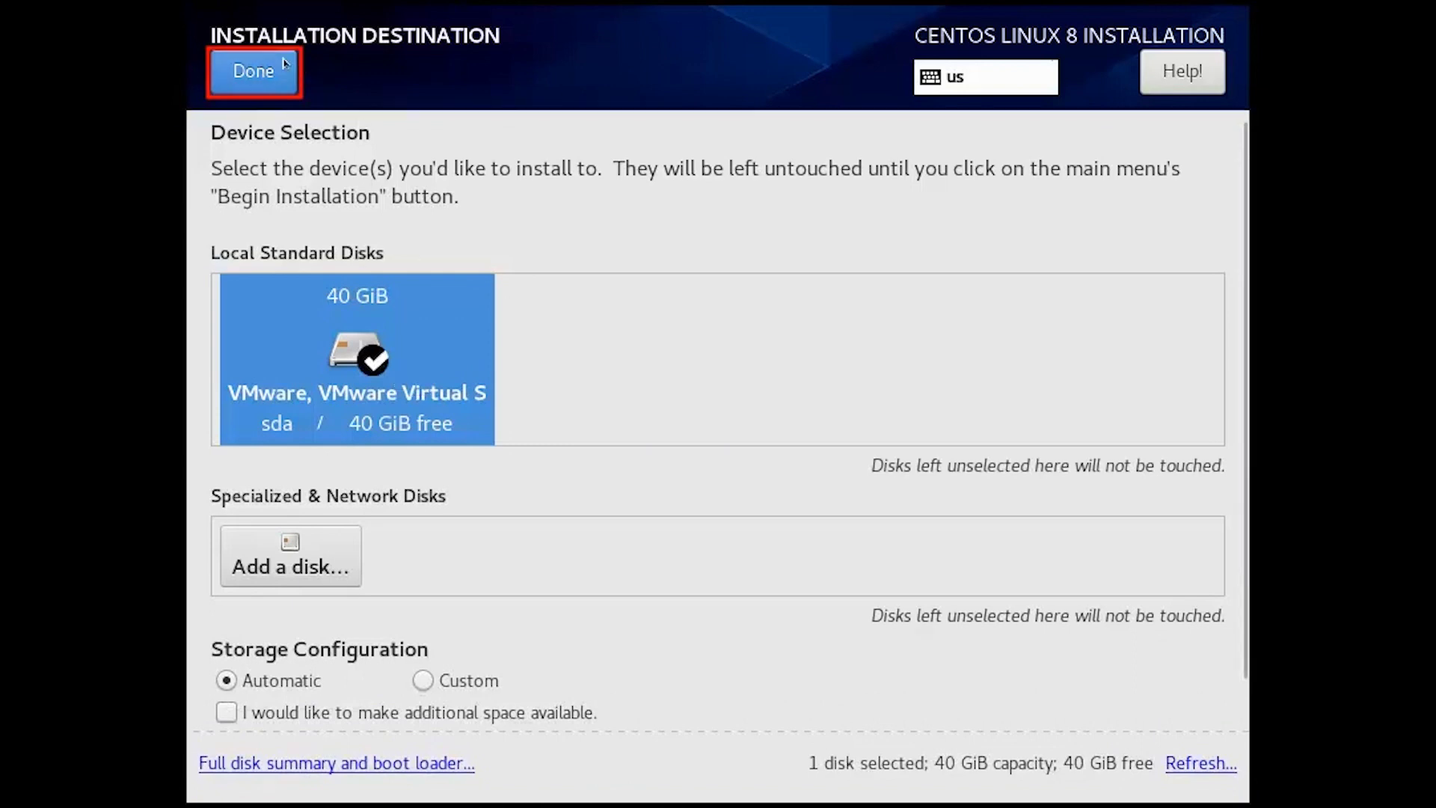
{"action": "left_click", "coordinate": [253, 71]}
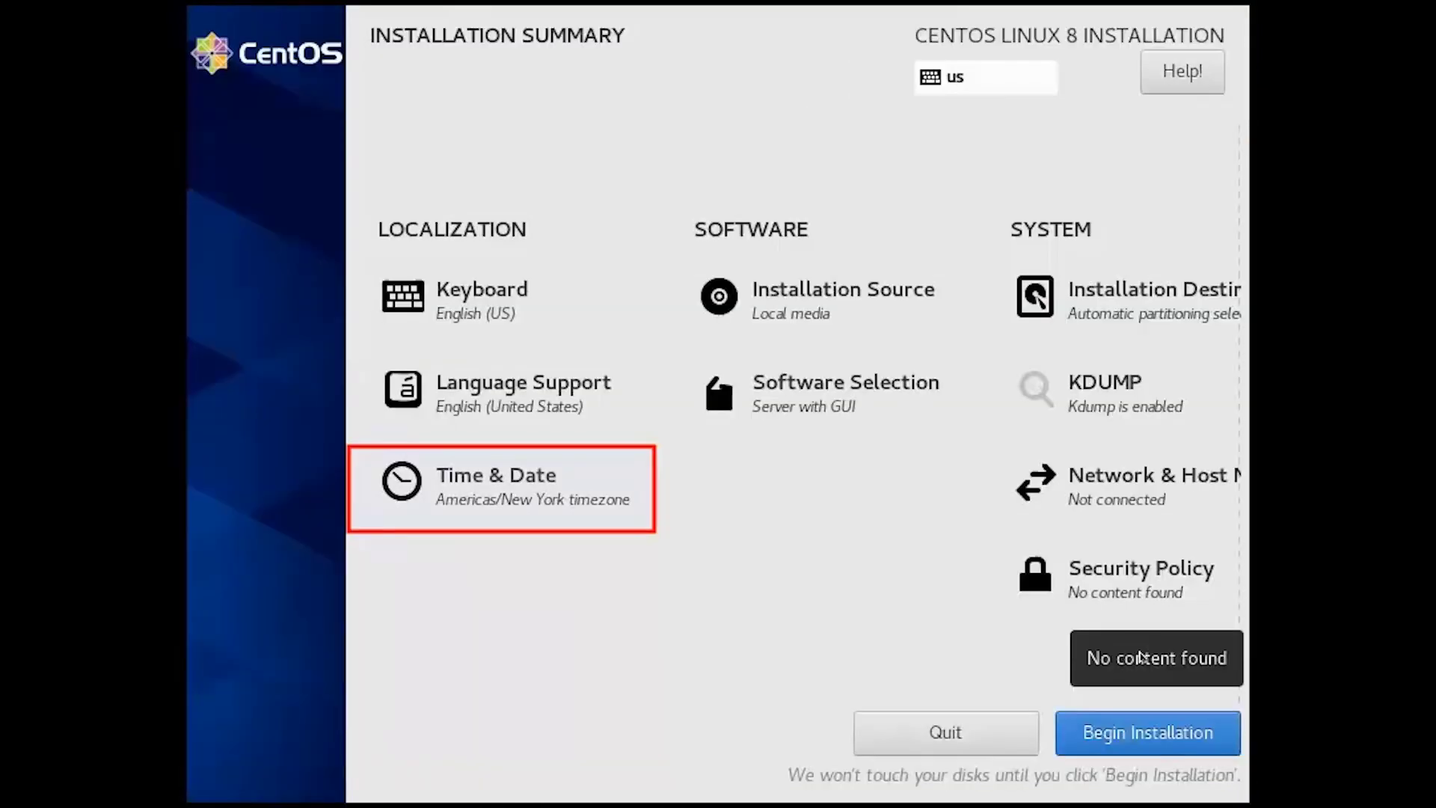
{"action": "left_click", "coordinate": [576, 503]}
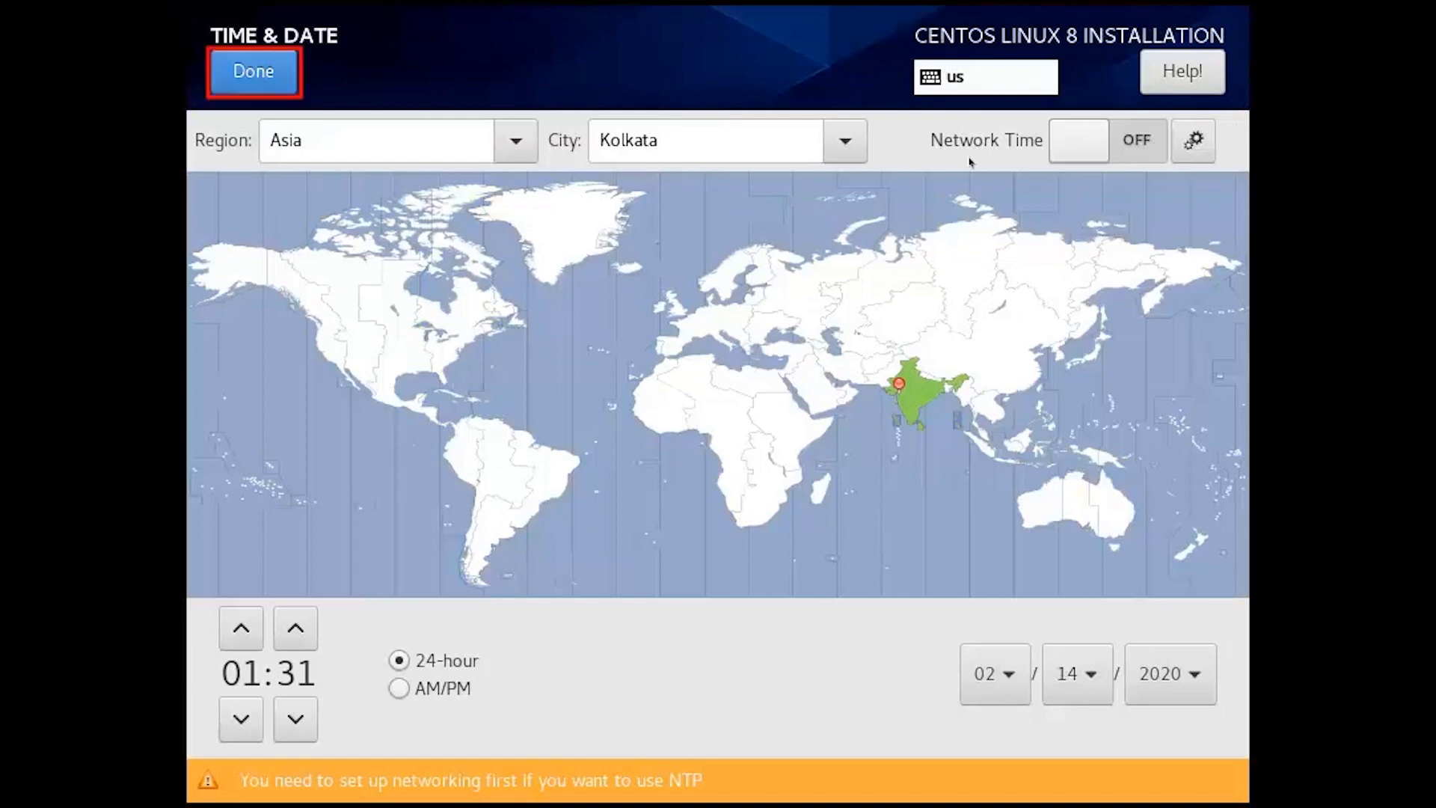
{"action": "left_click", "coordinate": [247, 71]}
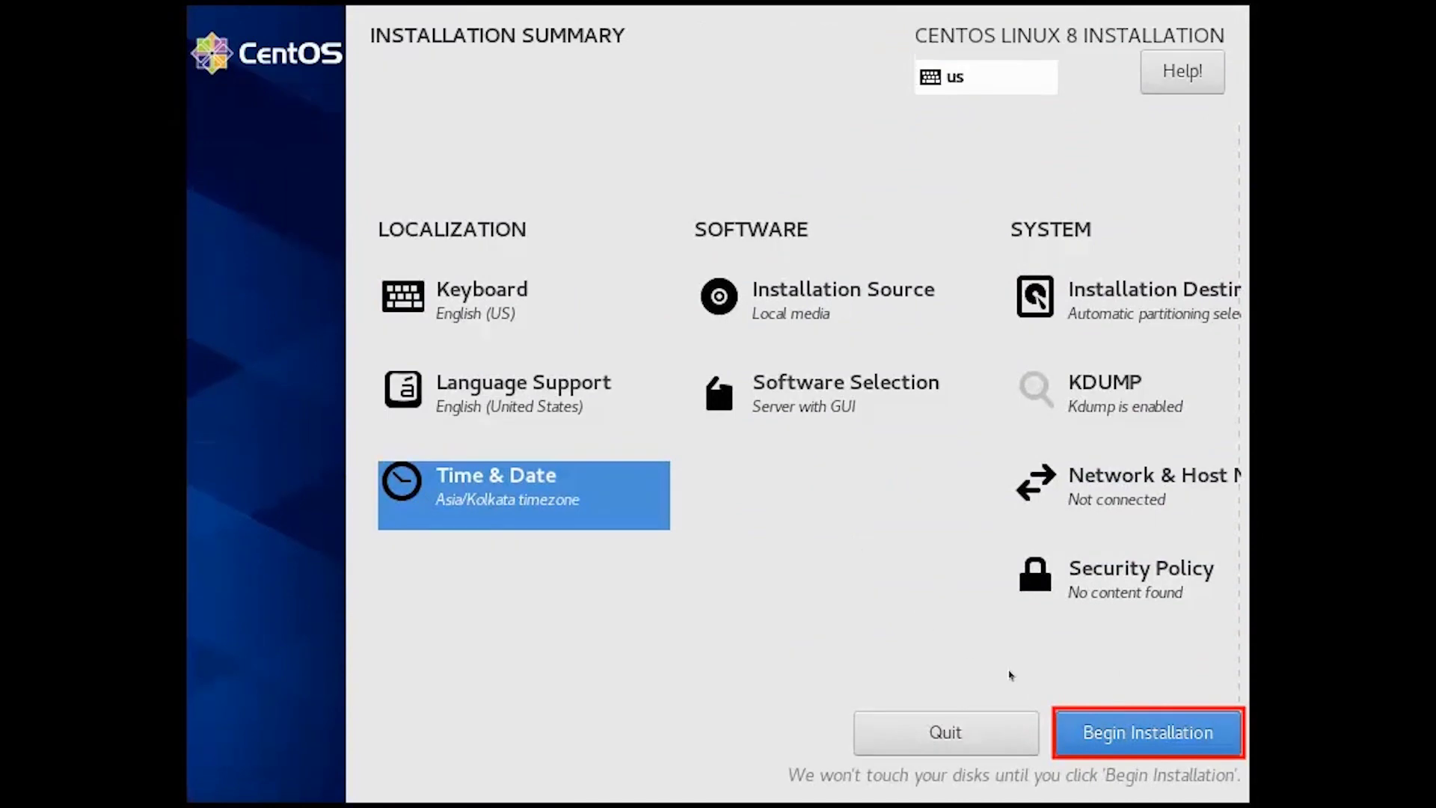
Begin the installation and set the root password, accepting the weak-password warning.
{"action": "left_click", "coordinate": [1123, 732]}
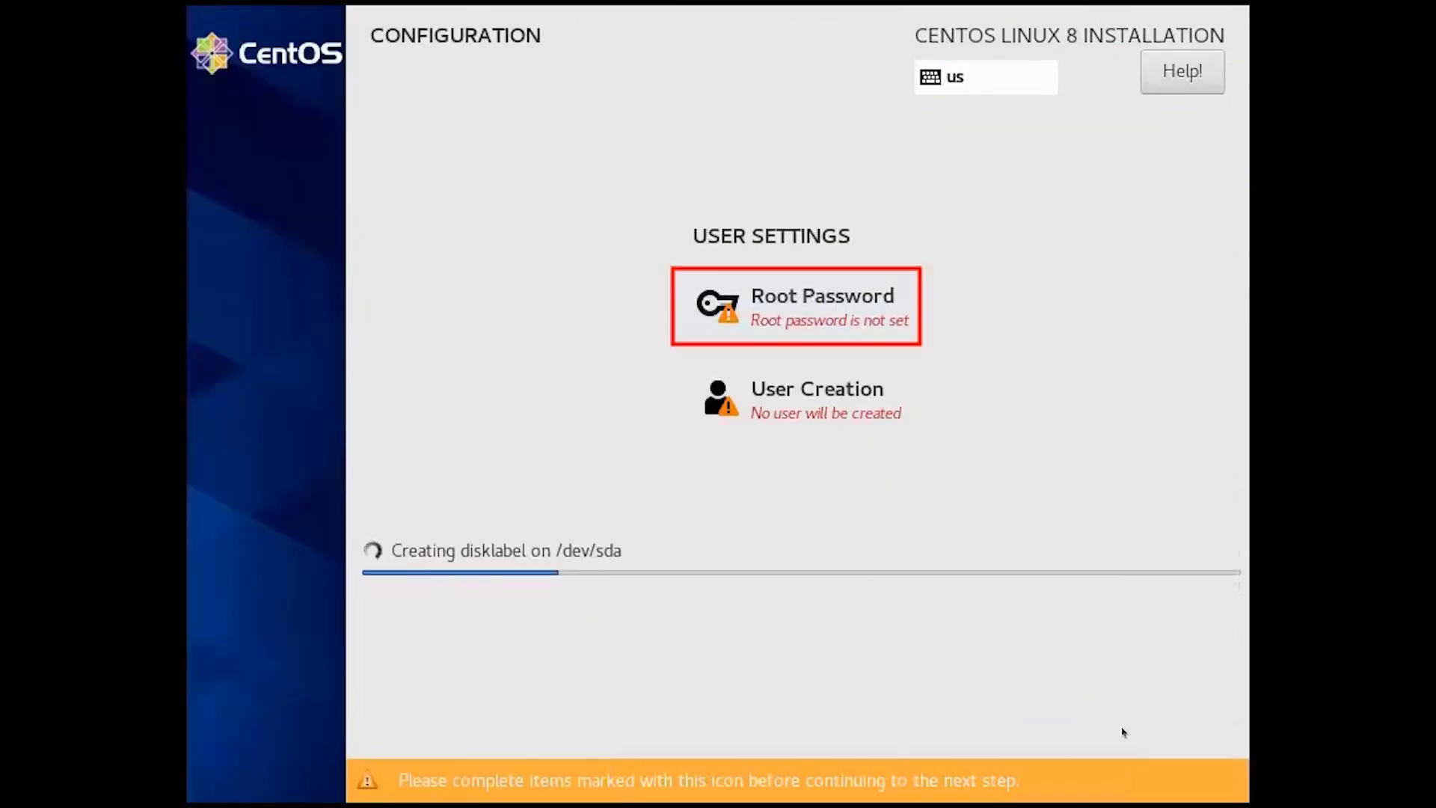
{"action": "left_click", "coordinate": [841, 306]}
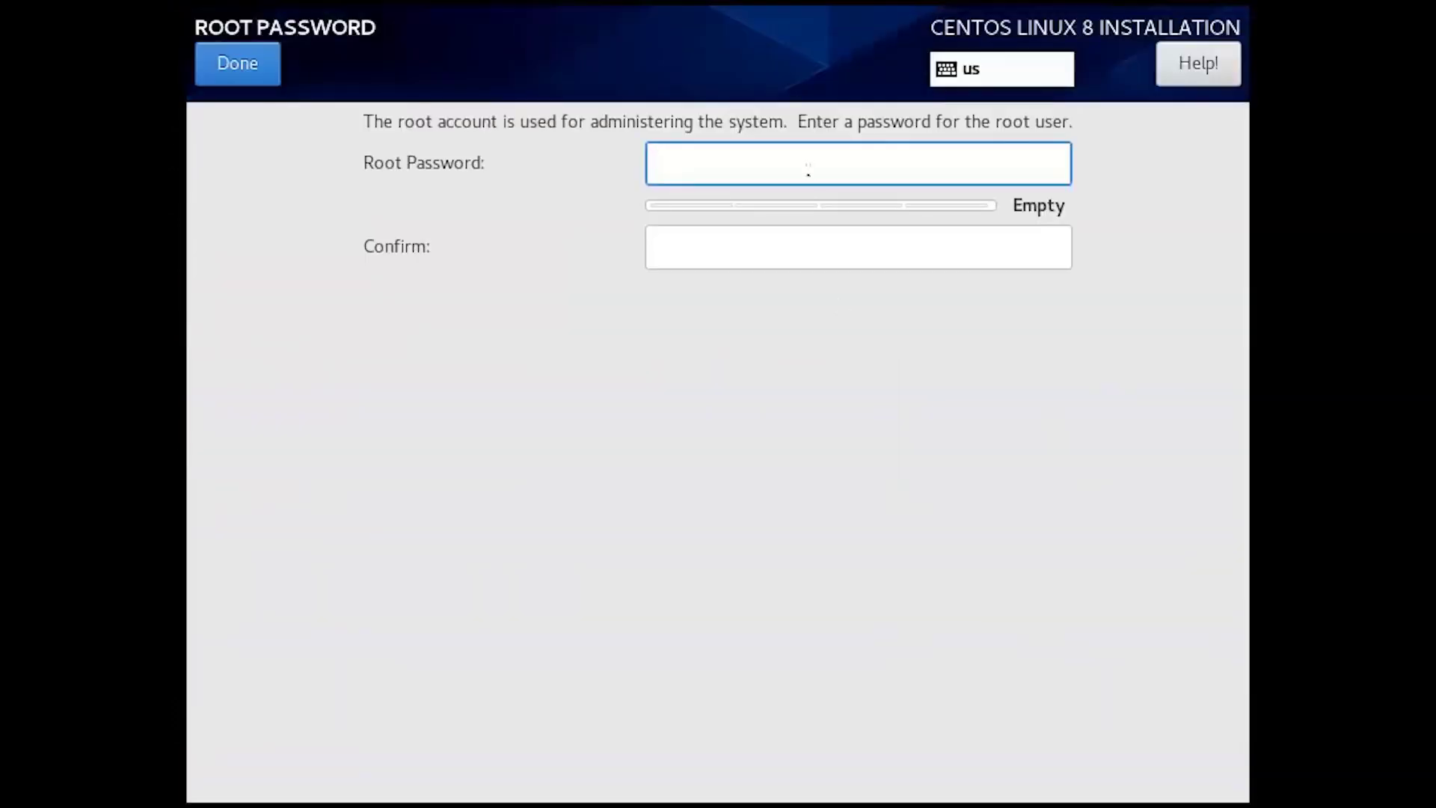
{"action": "type", "text": "password12"}
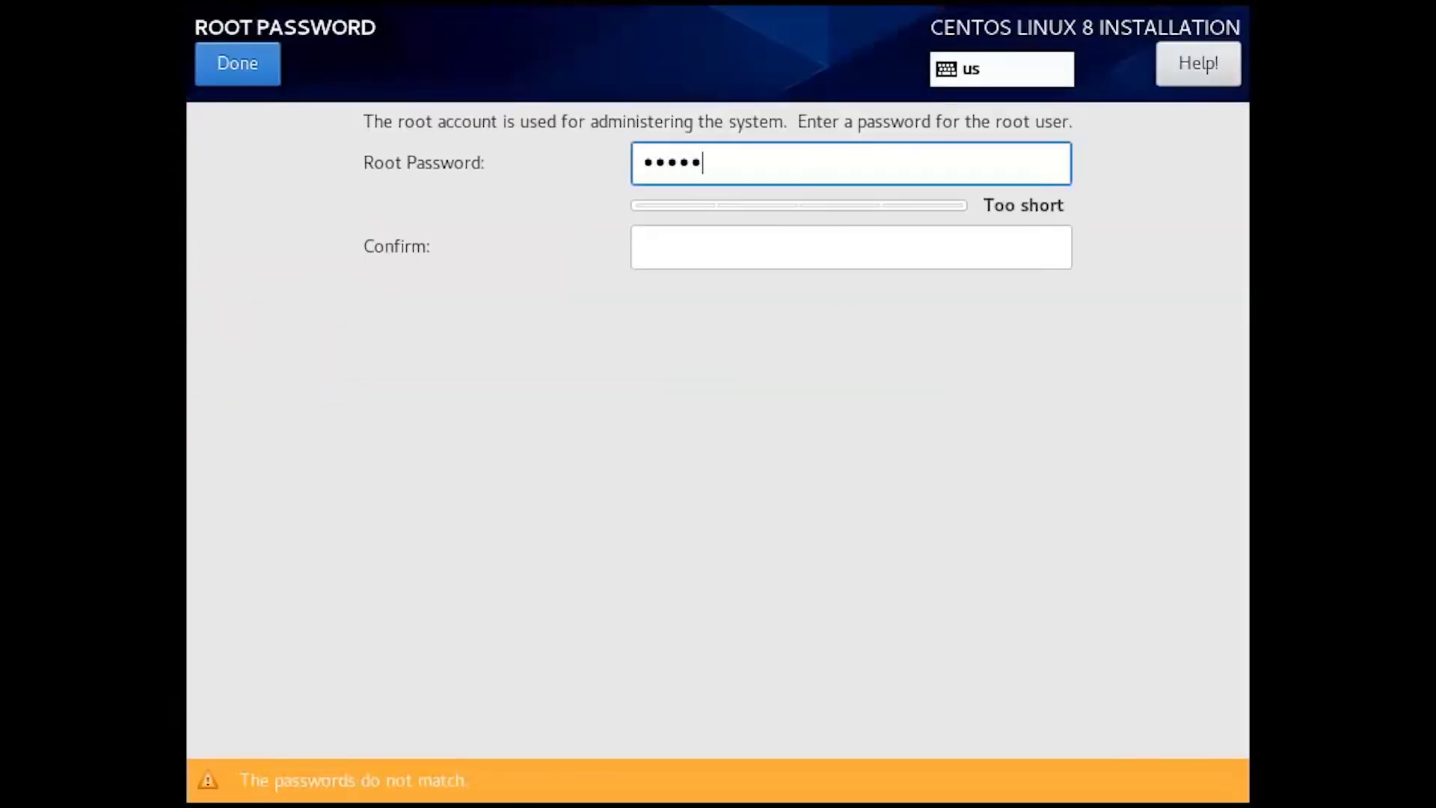
{"action": "key", "text": "Tab"}
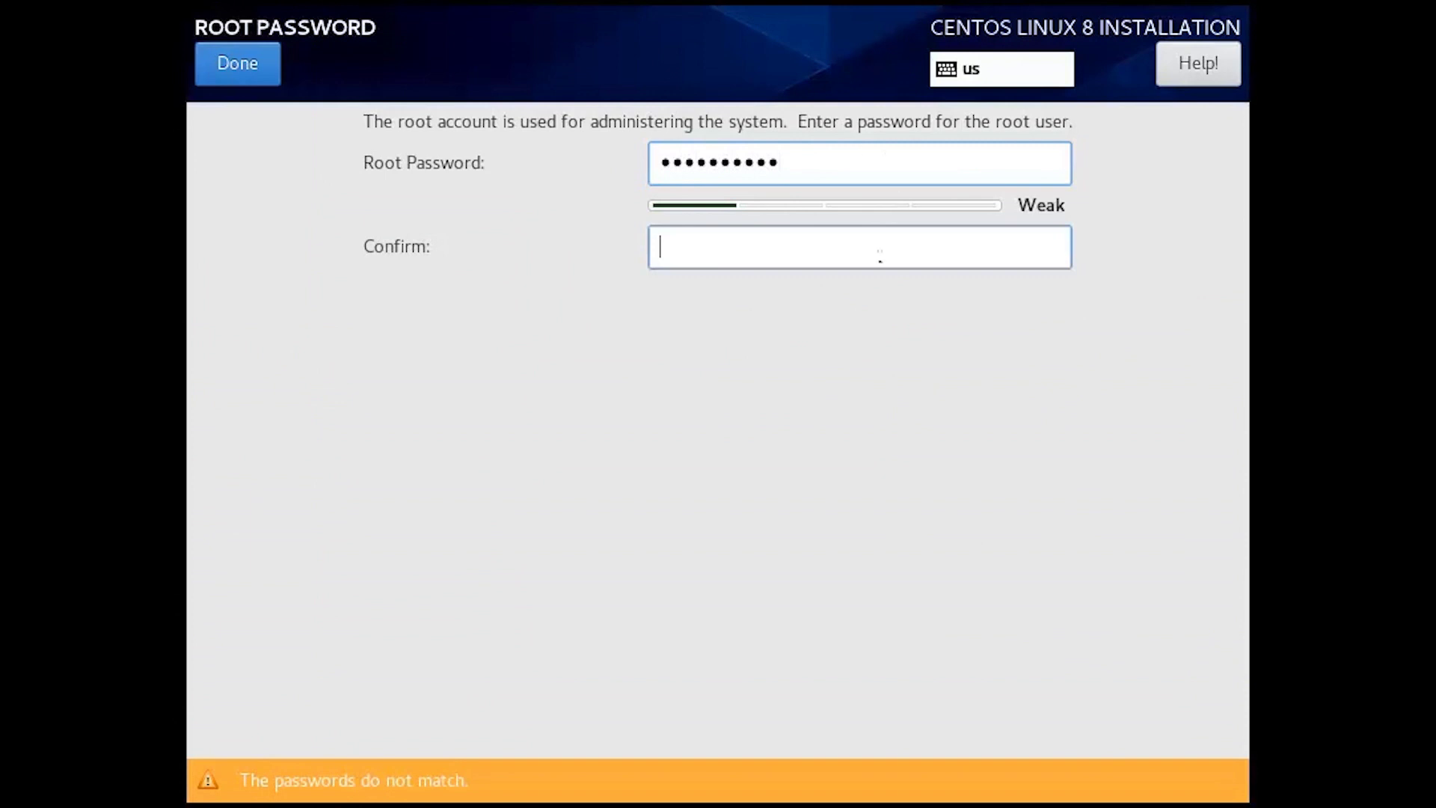
{"action": "type", "text": "password12"}
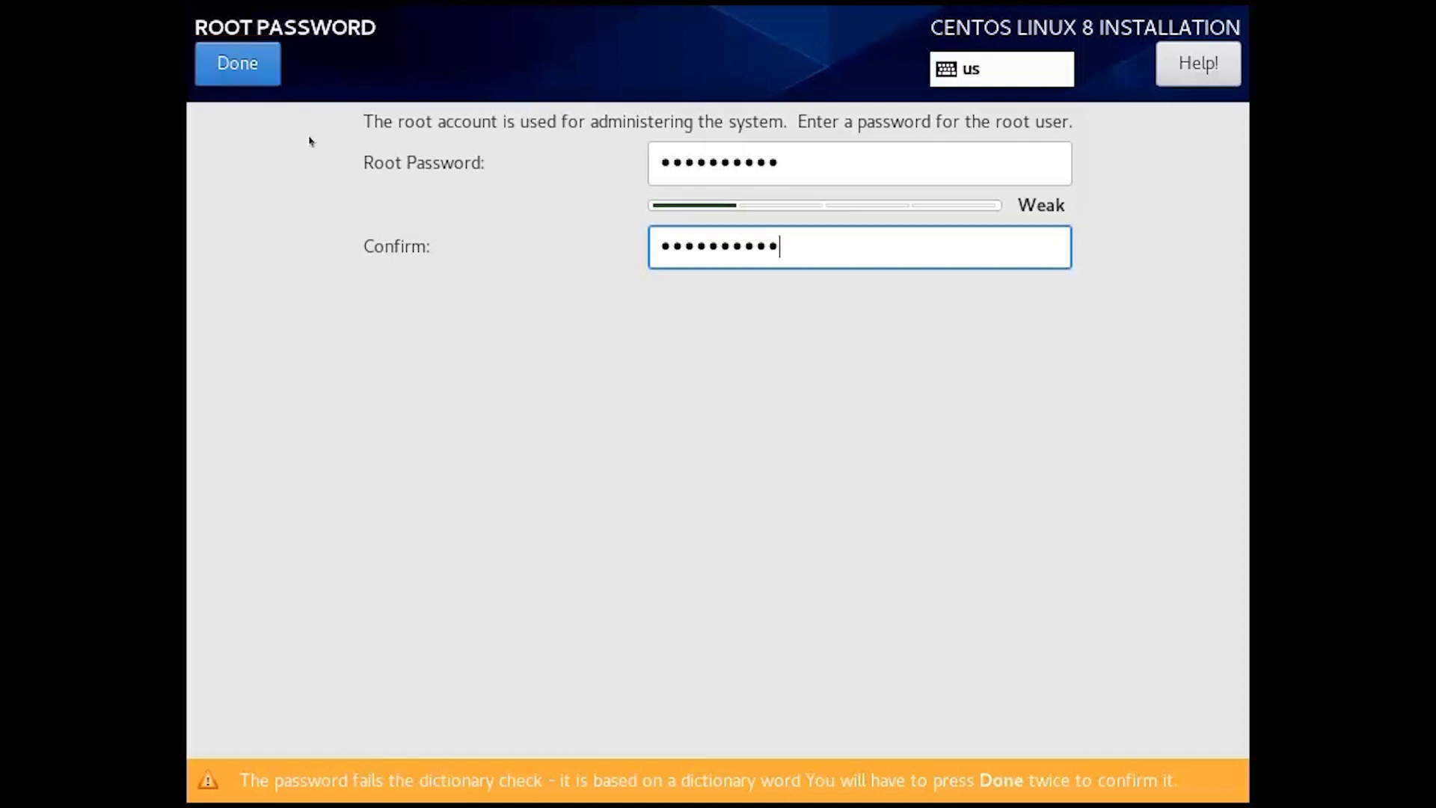
{"action": "left_click", "coordinate": [236, 64]}
{"action": "left_click", "coordinate": [236, 64]}
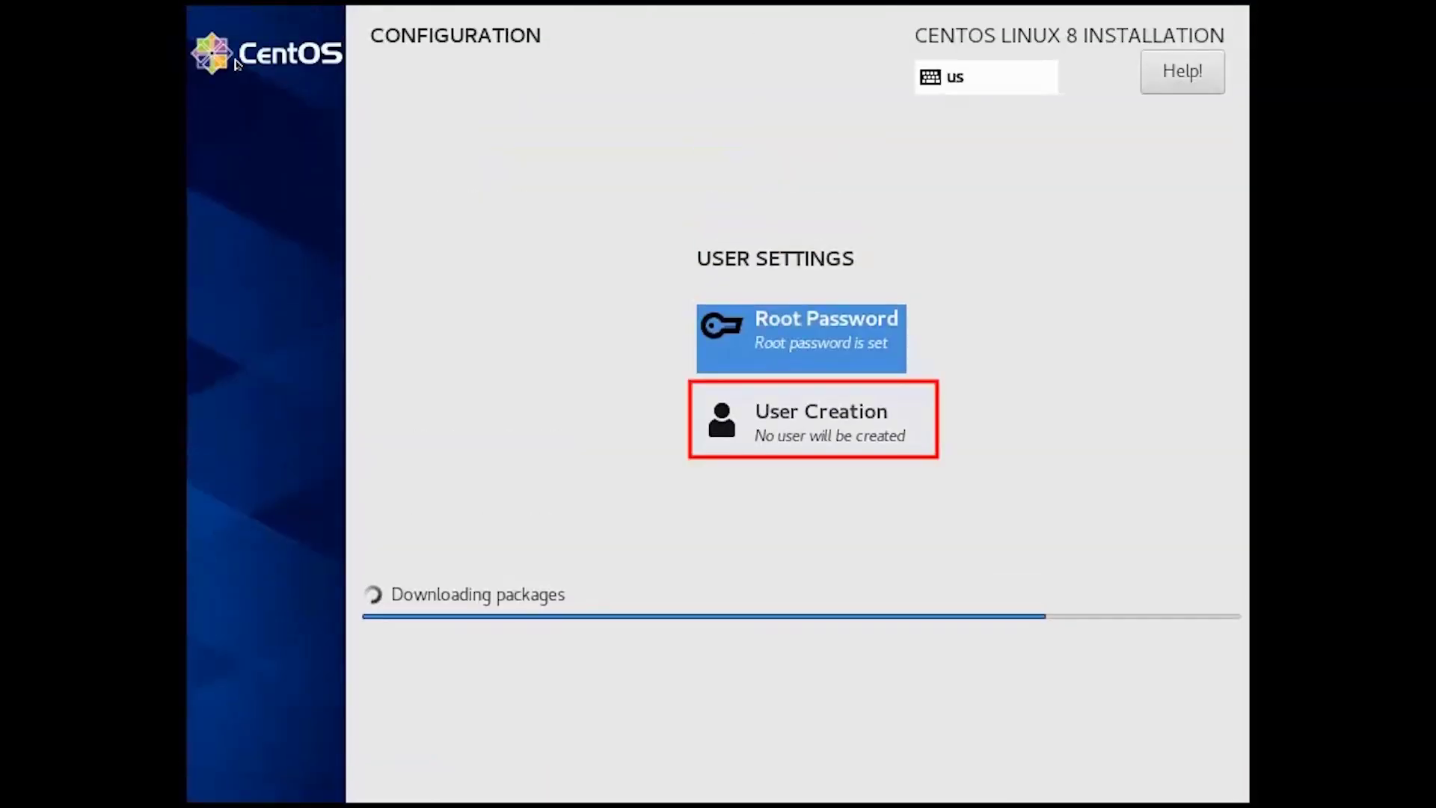
Create the user with full name Admin and a password, confirming despite the weak-password warning.
{"action": "left_click", "coordinate": [798, 414]}
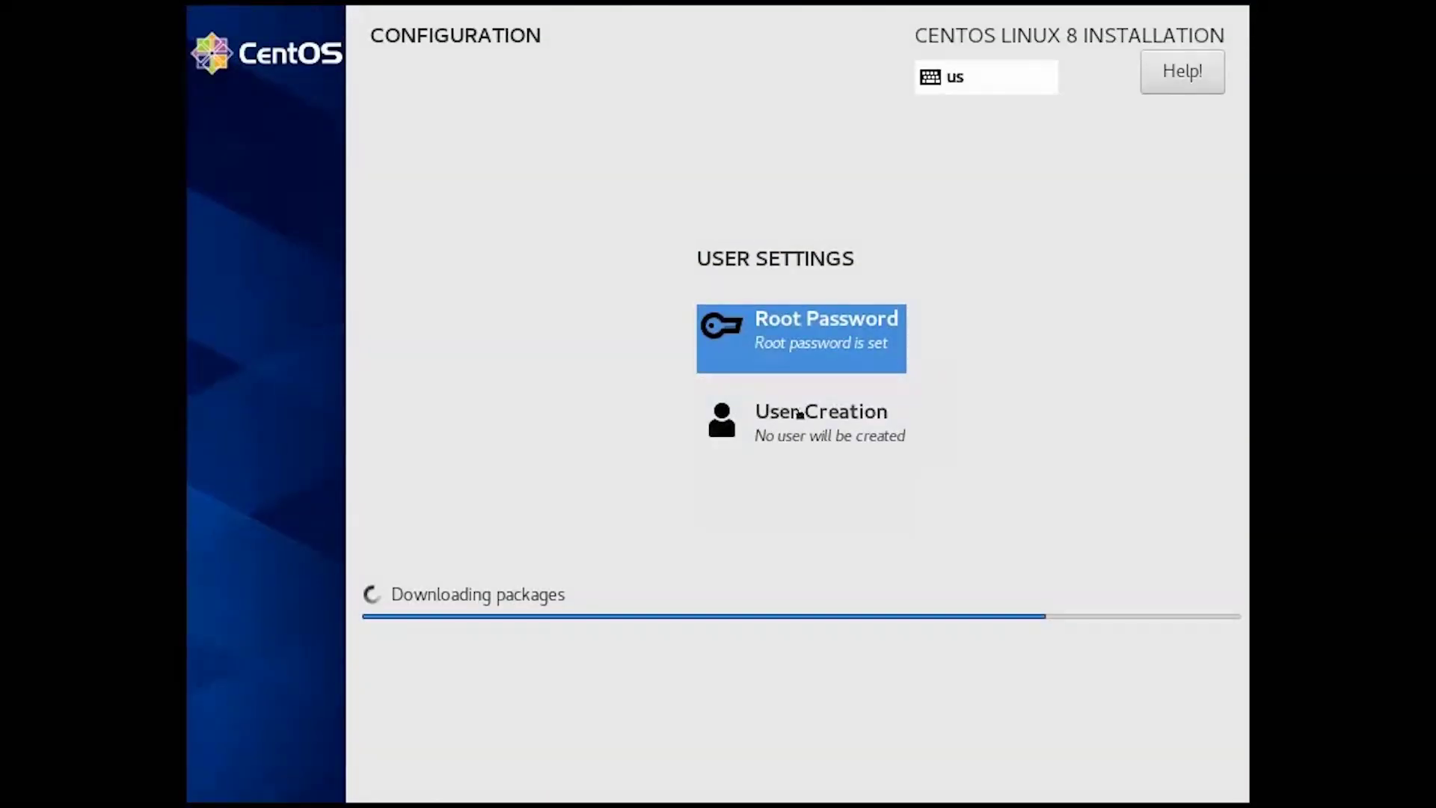
{"action": "type", "text": "A"}
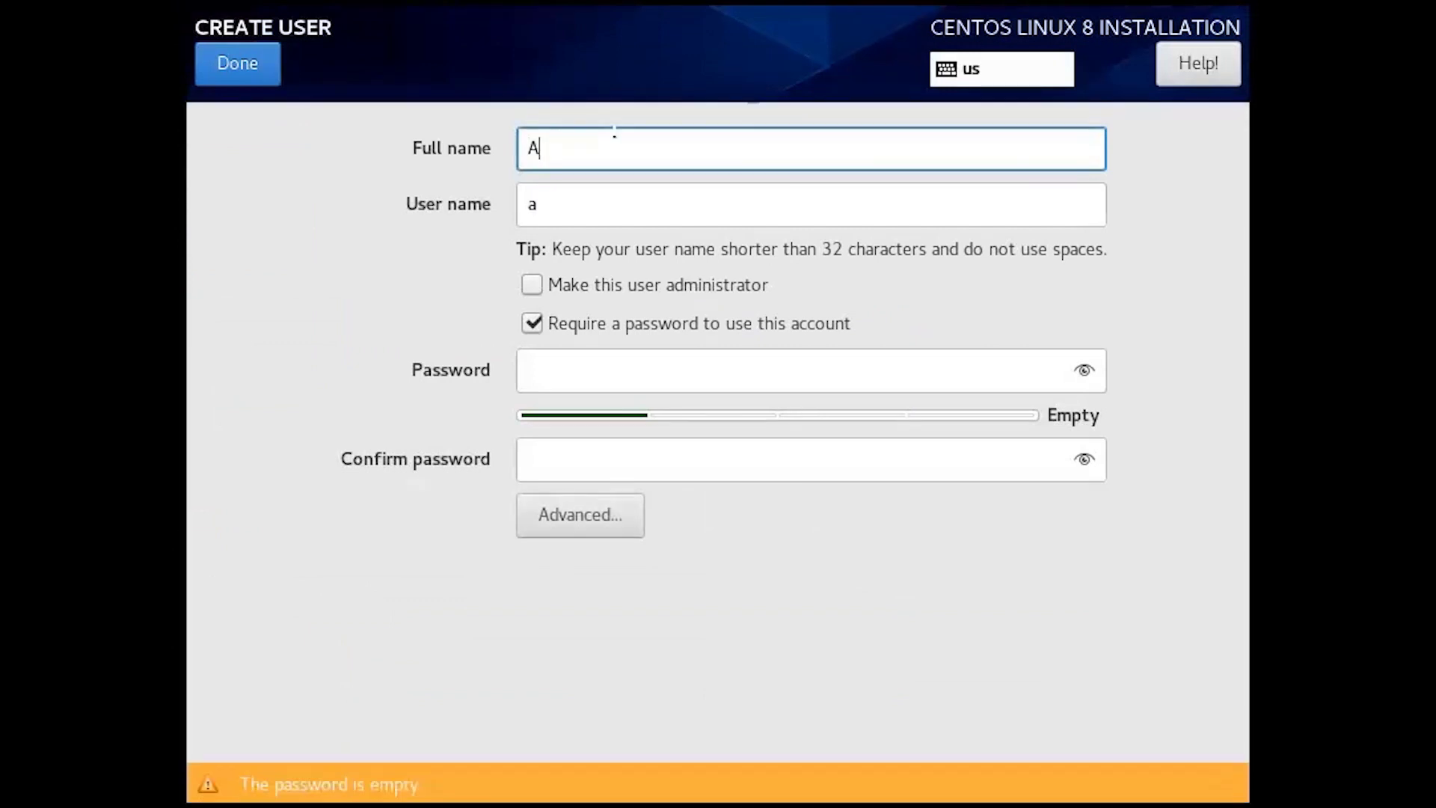
{"action": "type", "text": "dmin"}
{"action": "key", "text": "Tab"}
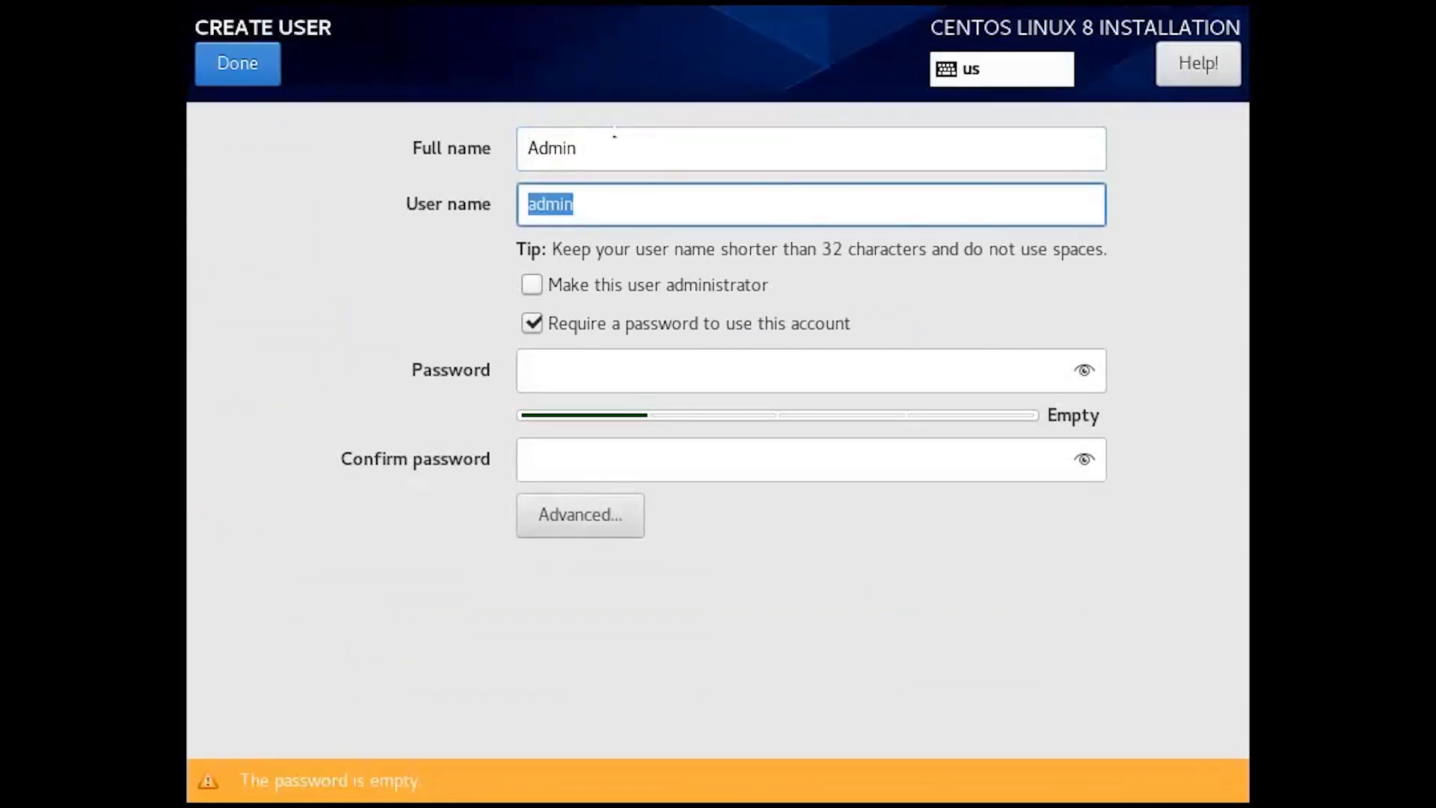
{"action": "left_click", "coordinate": [596, 352]}
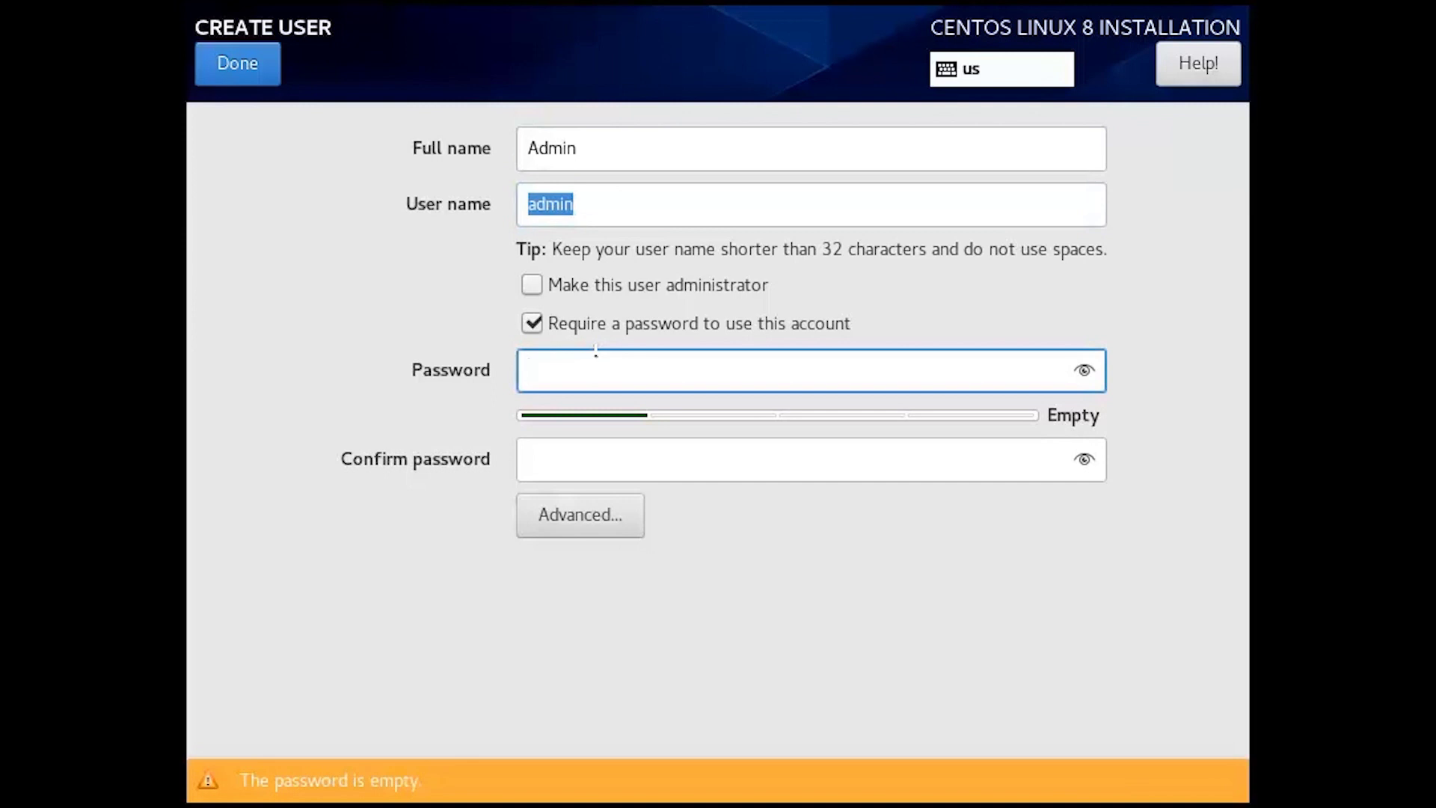
{"action": "type", "text": "******"}
{"action": "key", "text": "Tab"}
{"action": "type", "text": "******"}
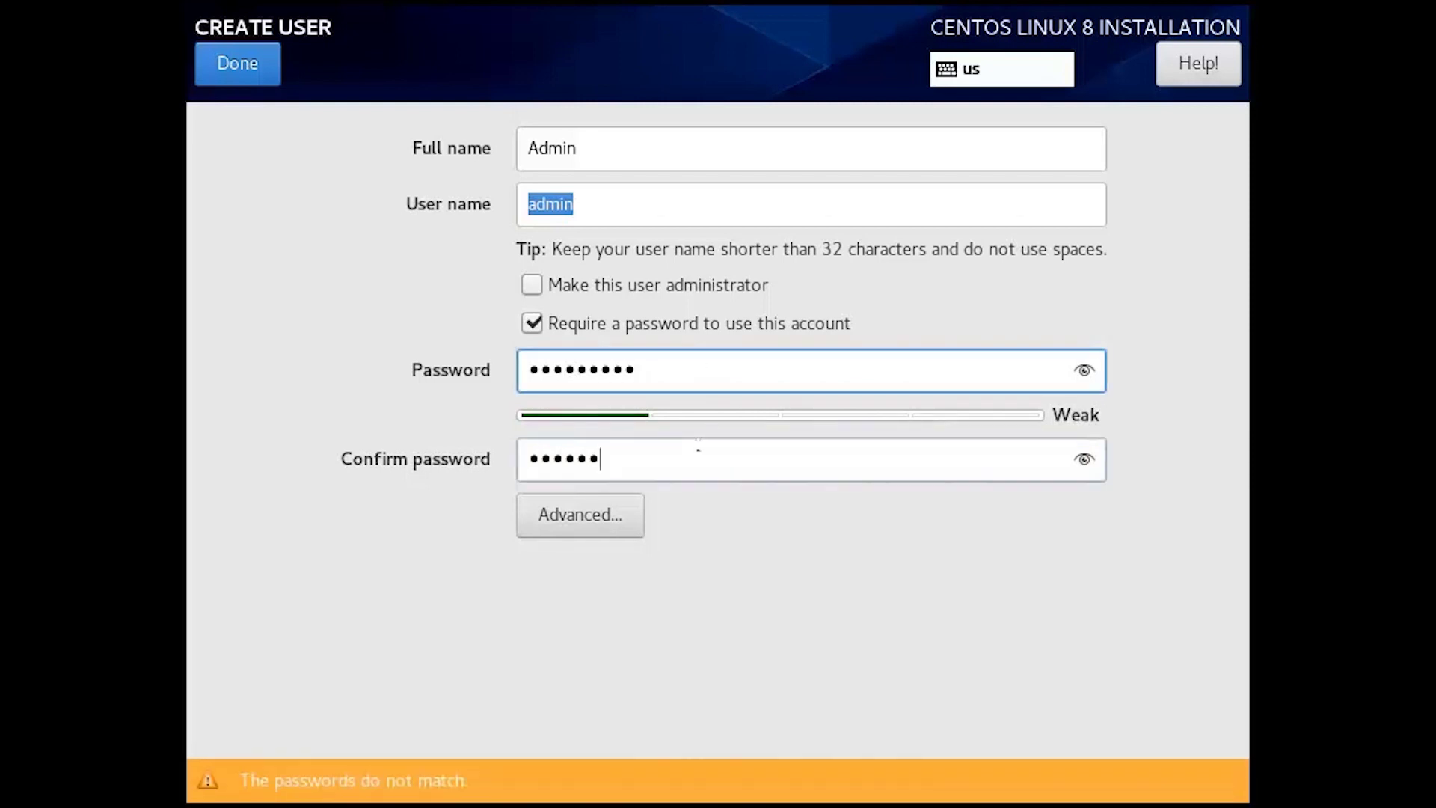
{"action": "type", "text": "123"}
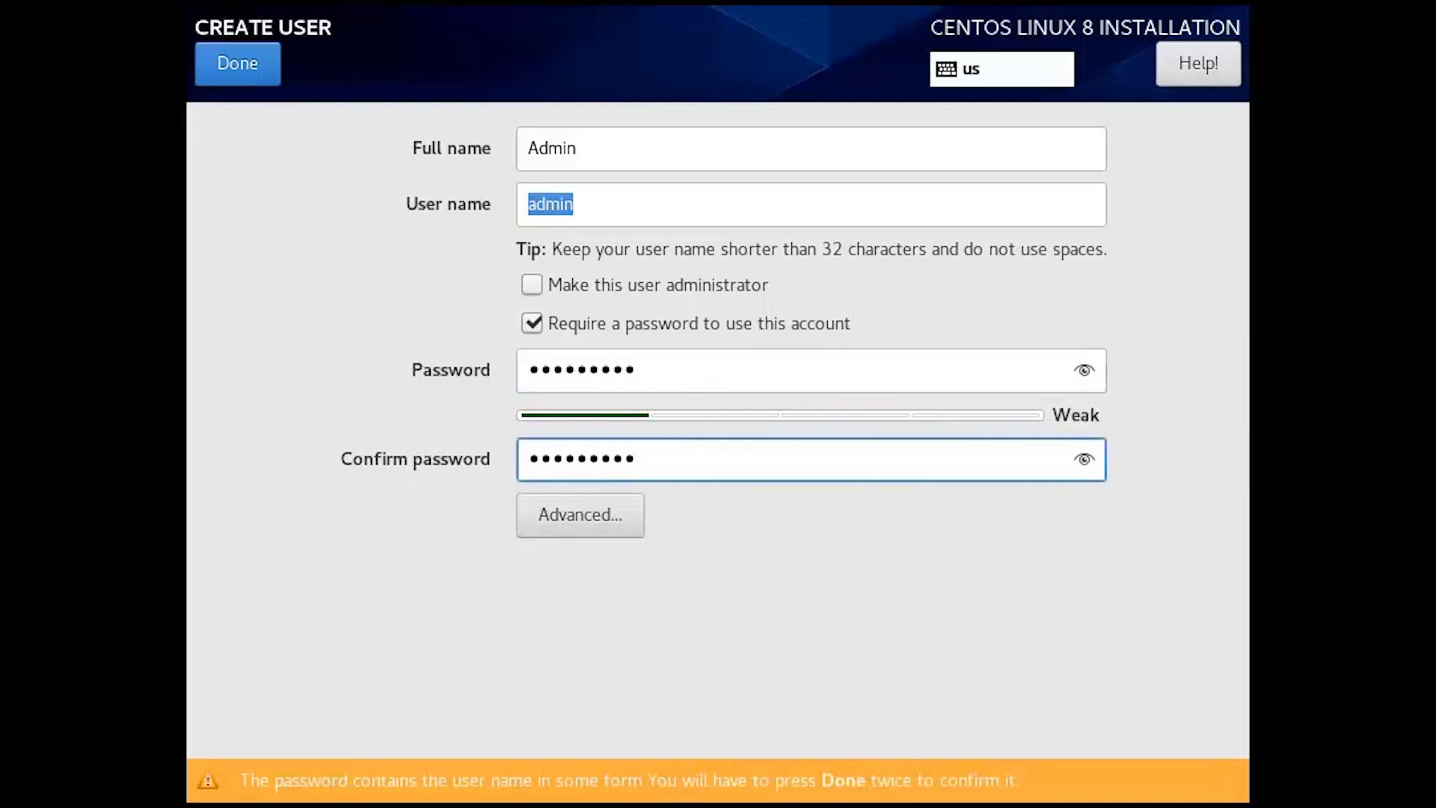
{"action": "left_click", "coordinate": [255, 78]}
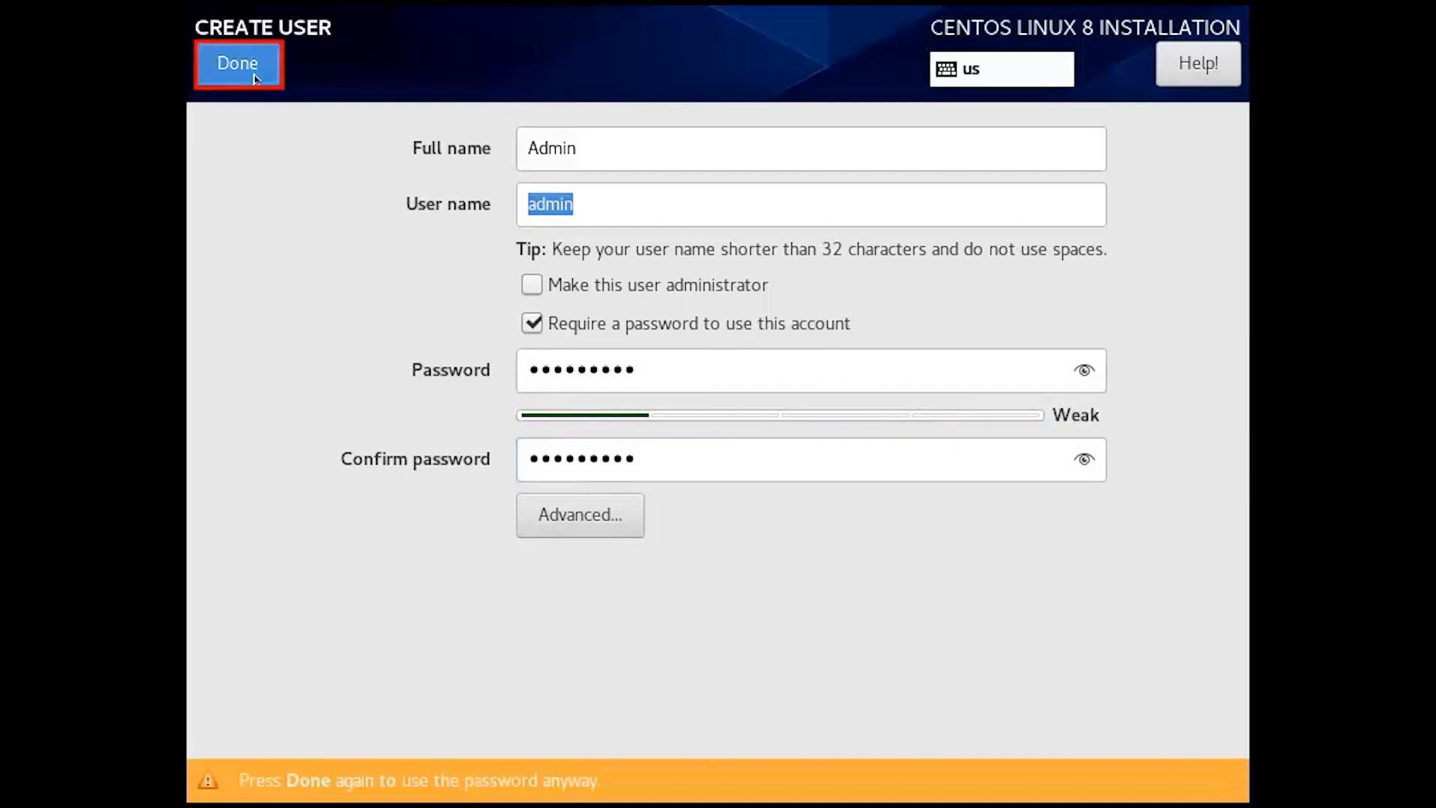
{"action": "left_click", "coordinate": [255, 77]}
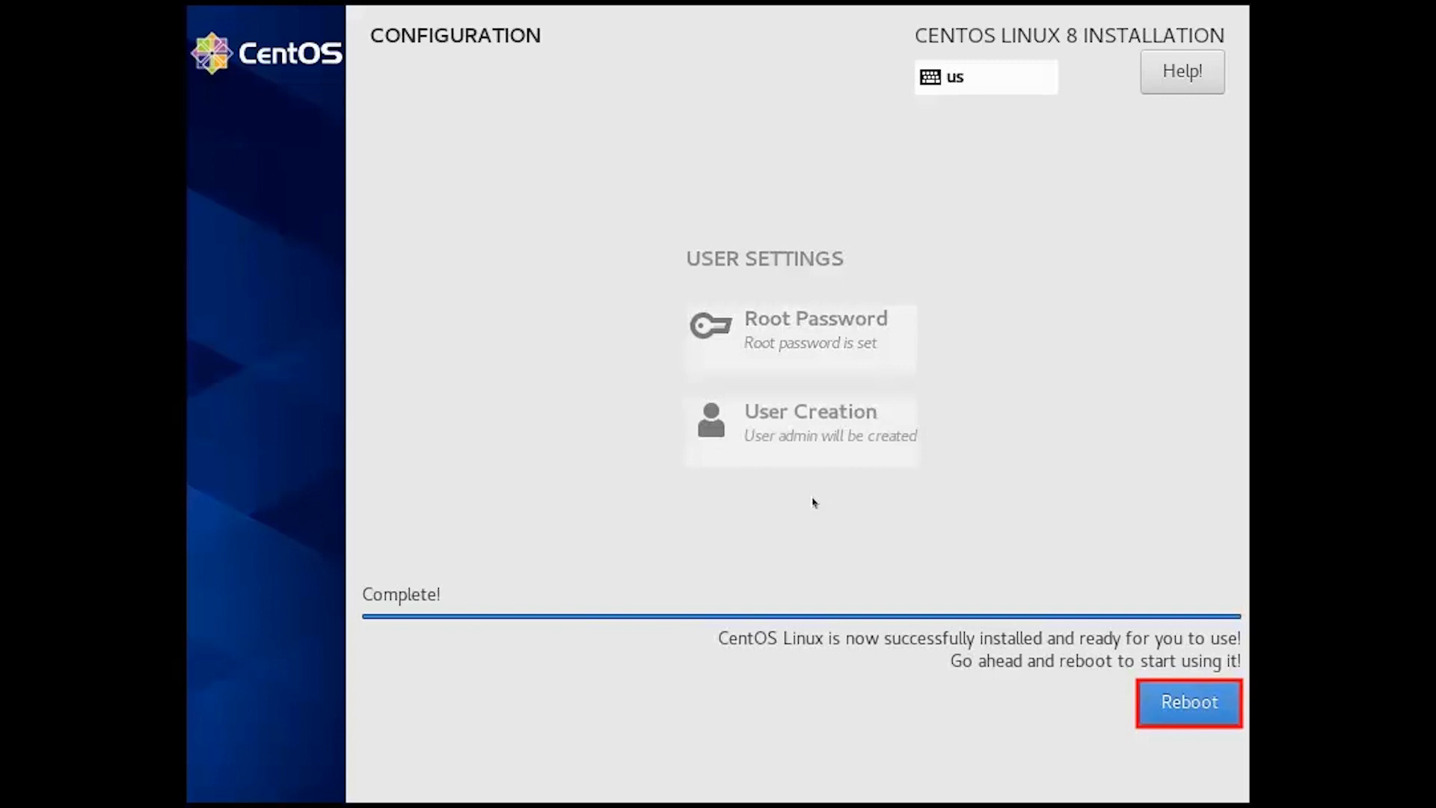
Reboot, accept the CentOS license agreement in Initial Setup, and finish the configuration.
{"action": "left_click", "coordinate": [1174, 704]}
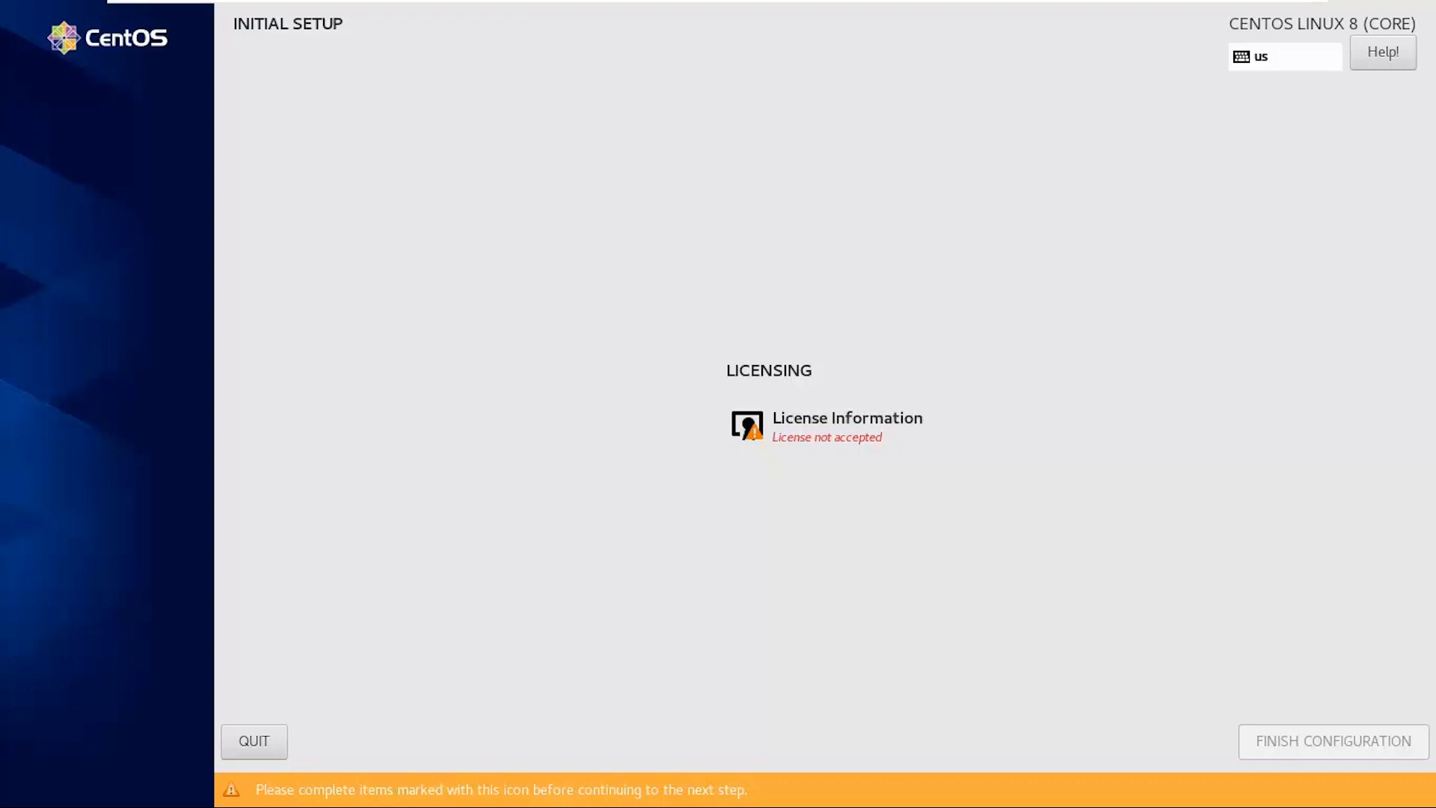
{"action": "left_click", "coordinate": [826, 426]}
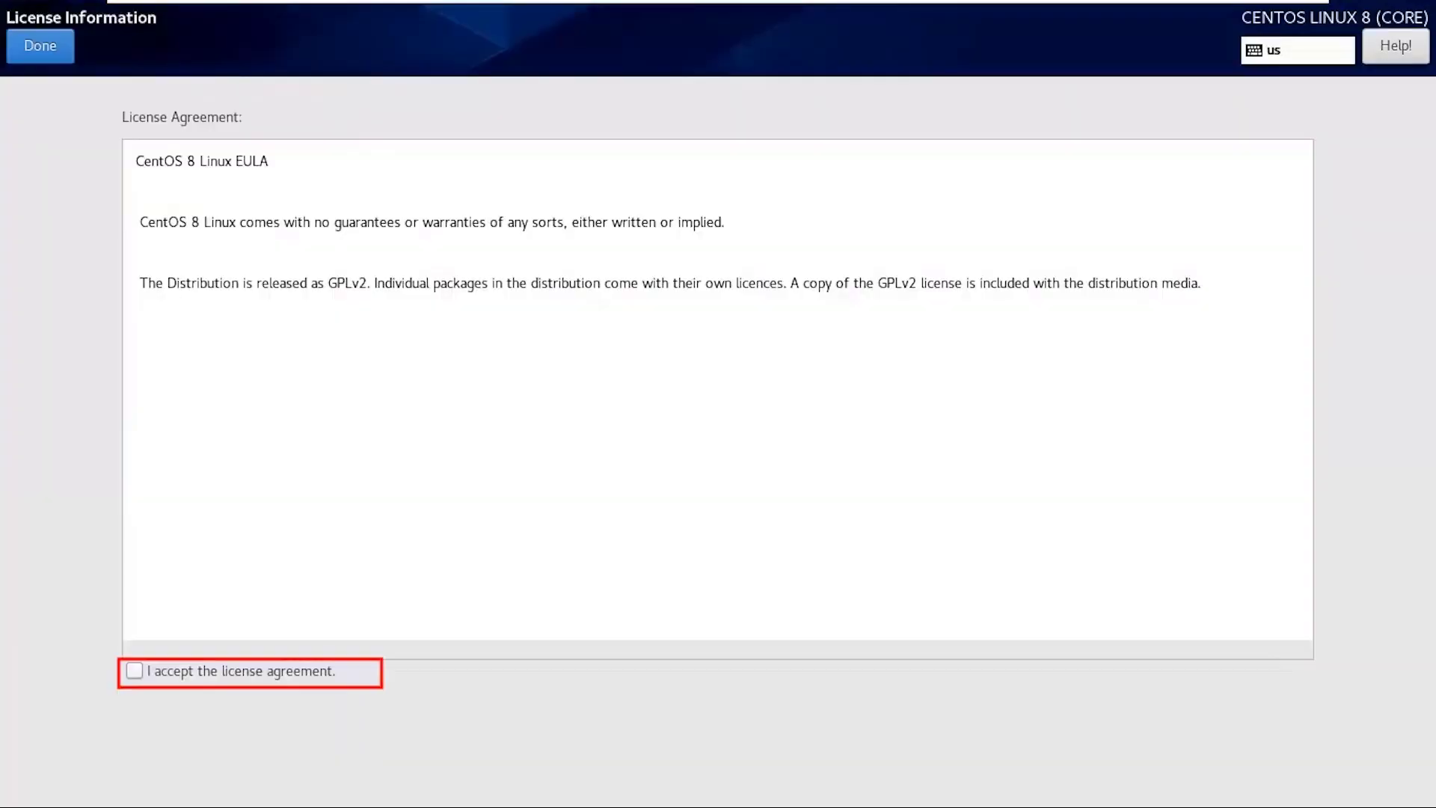
{"action": "left_click", "coordinate": [134, 671]}
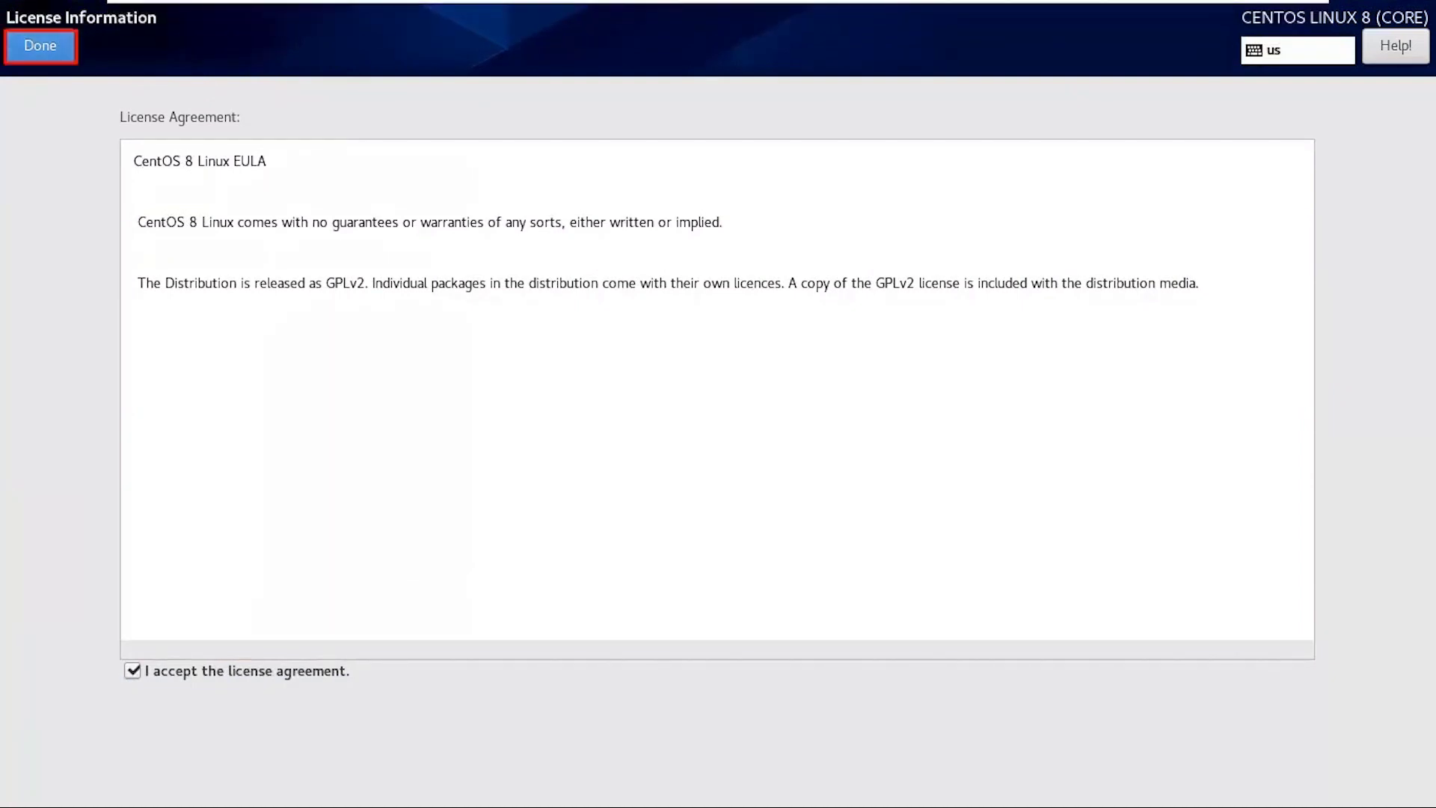
{"action": "left_click", "coordinate": [40, 46]}
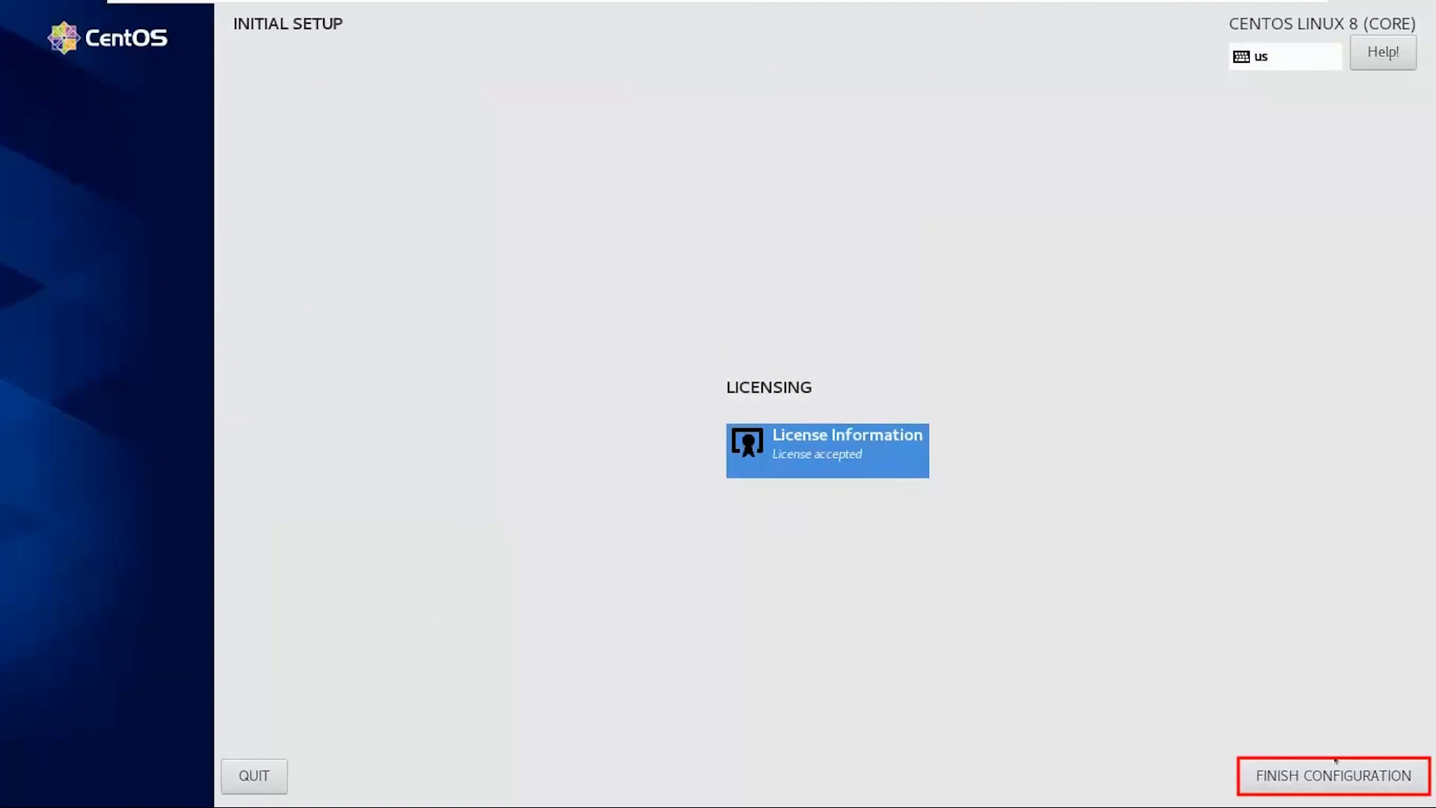
{"action": "left_click", "coordinate": [1332, 789]}
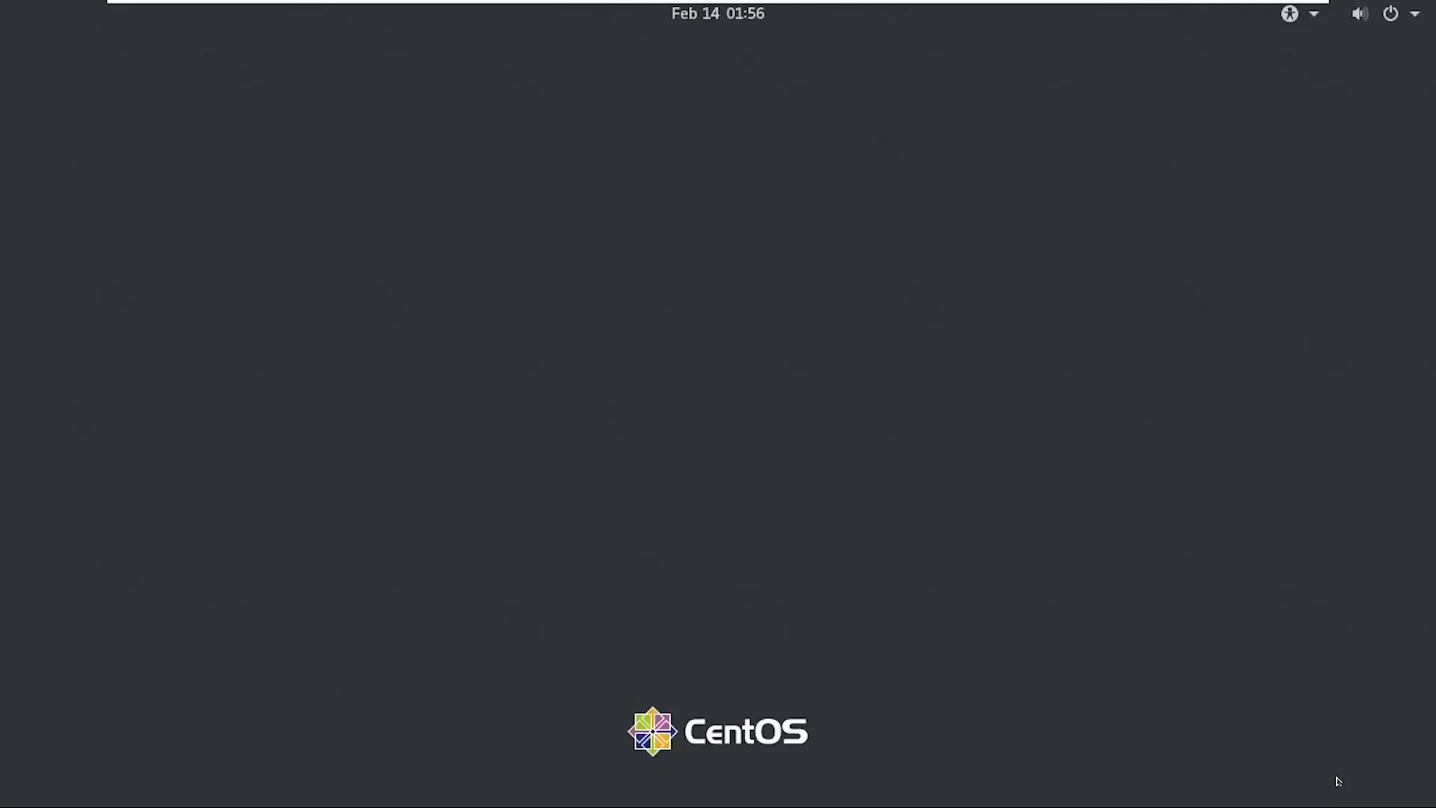
Sign in to the desktop as the admin user with the account password.
{"action": "key", "text": "Return"}
{"action": "type", "text": "aaaaaa"}
{"action": "key", "text": "Return"}
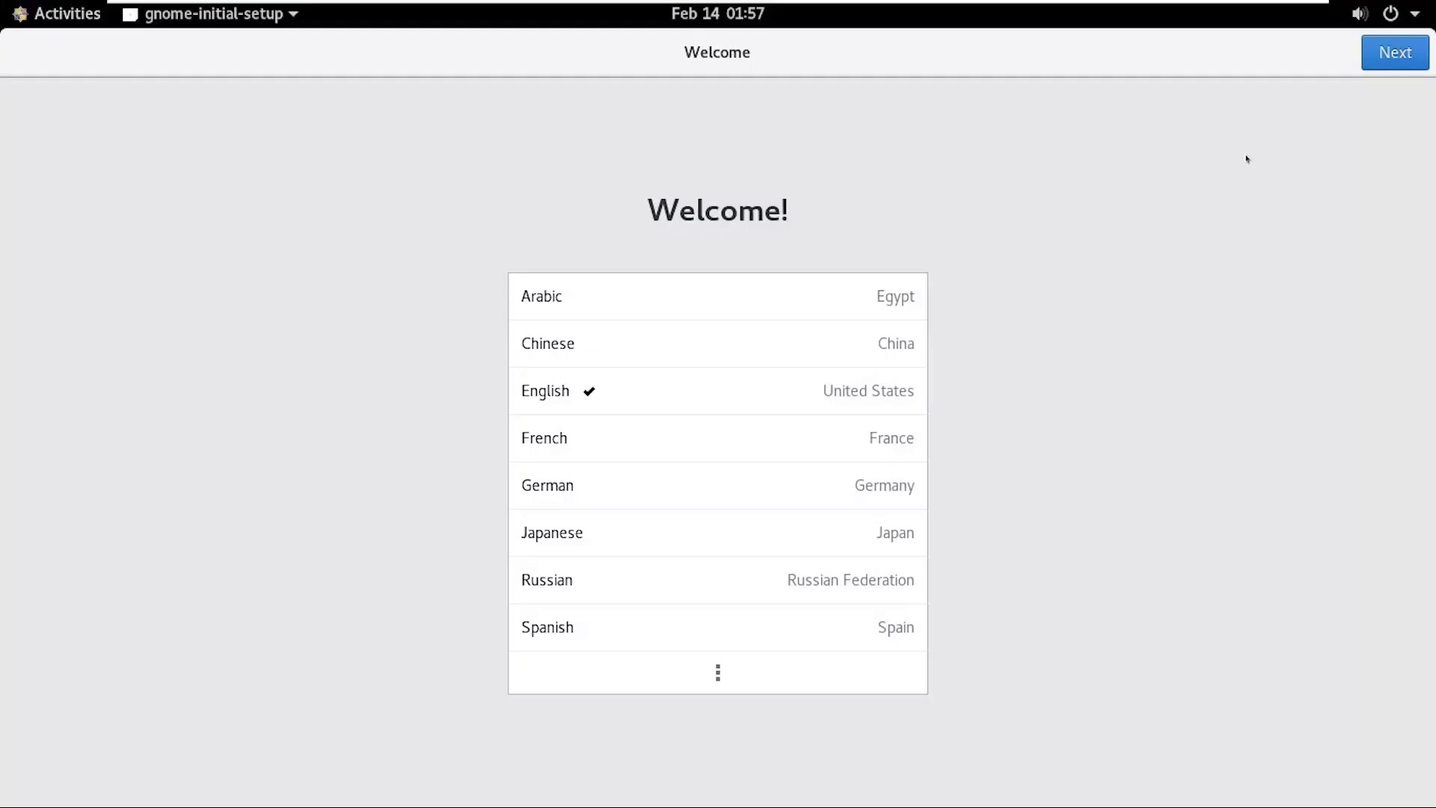
Accept default language, English (US) keyboard and location services, skip online accounts, and close Help.
{"action": "left_click", "coordinate": [1413, 59]}
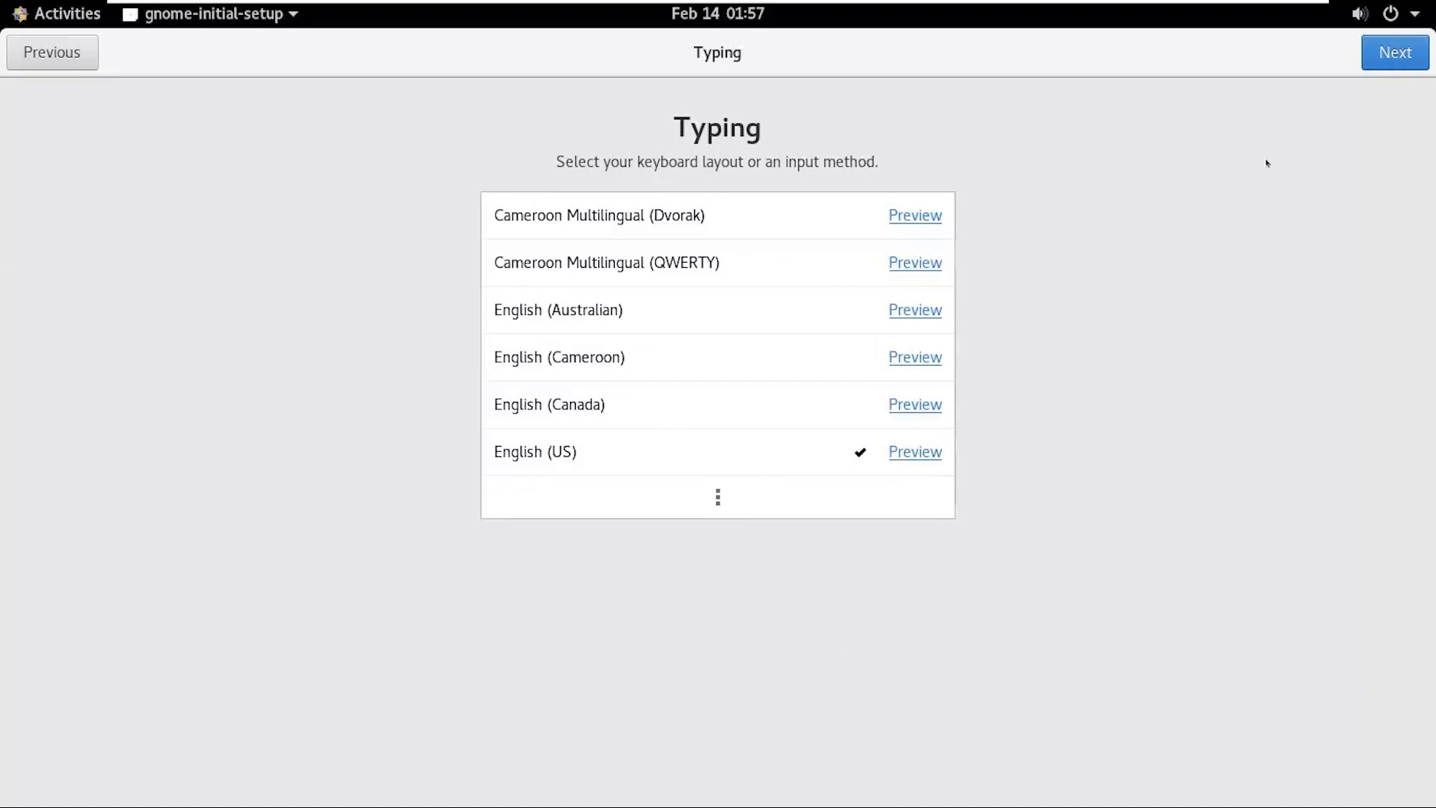
{"action": "left_click", "coordinate": [1391, 58]}
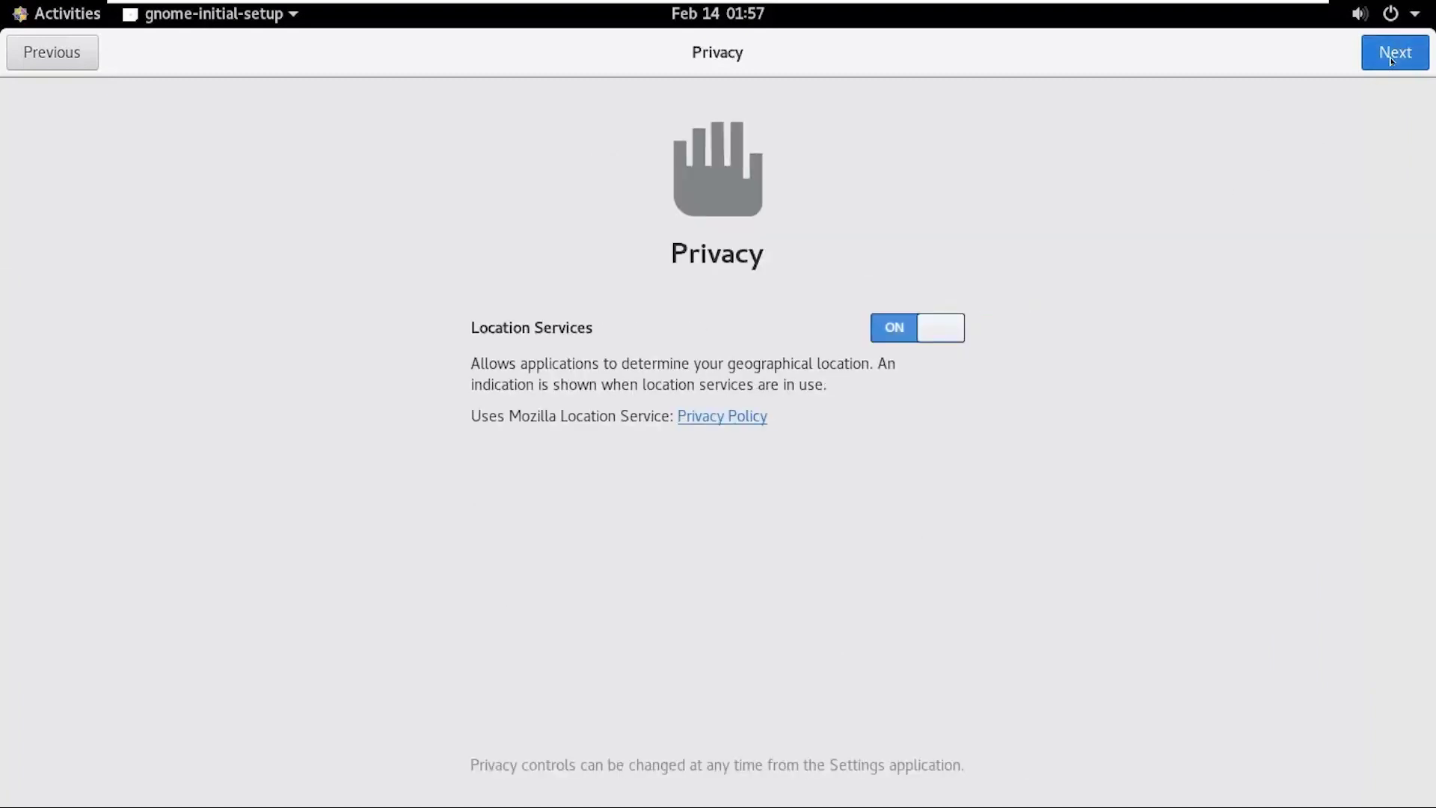
{"action": "left_click", "coordinate": [1391, 60]}
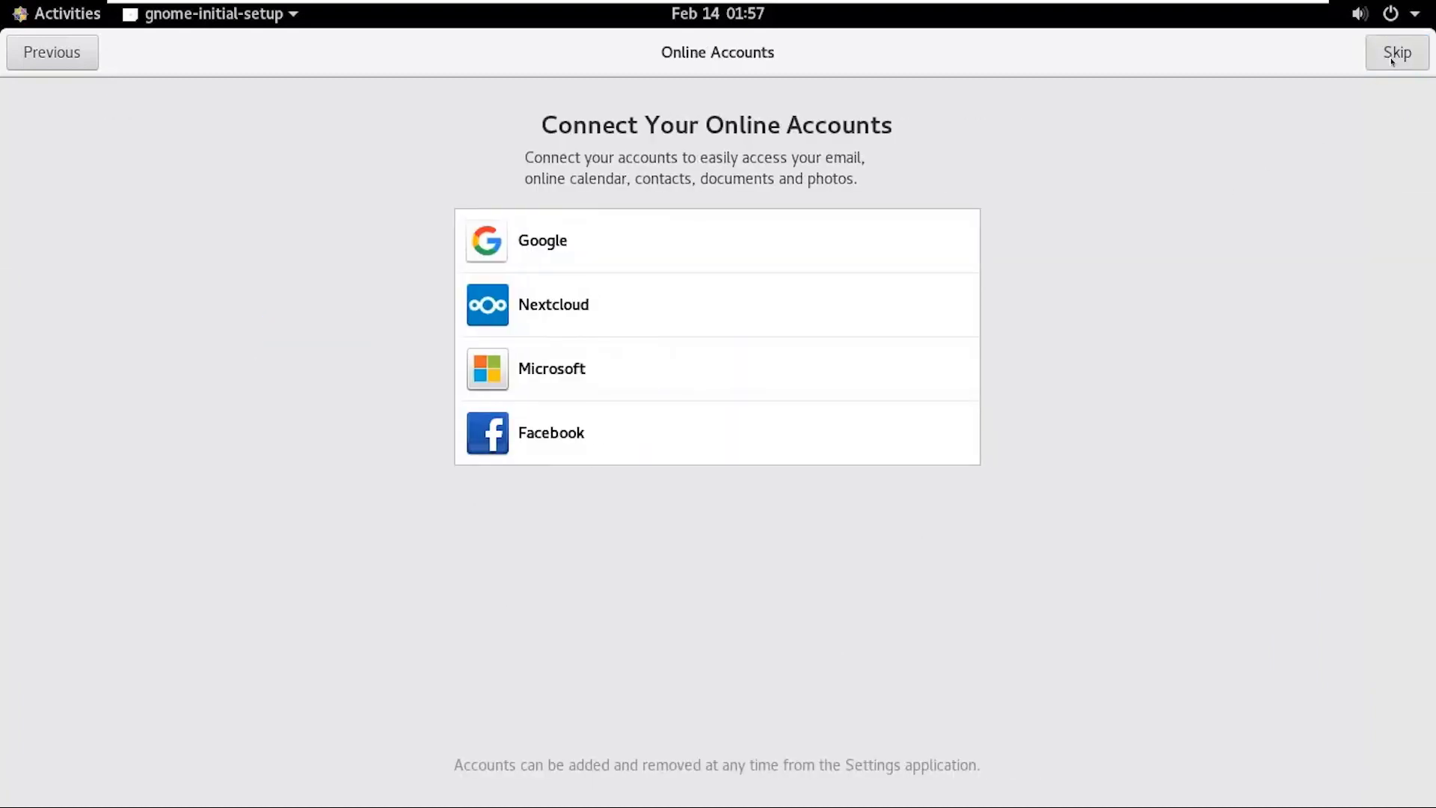
{"action": "left_click", "coordinate": [1393, 60]}
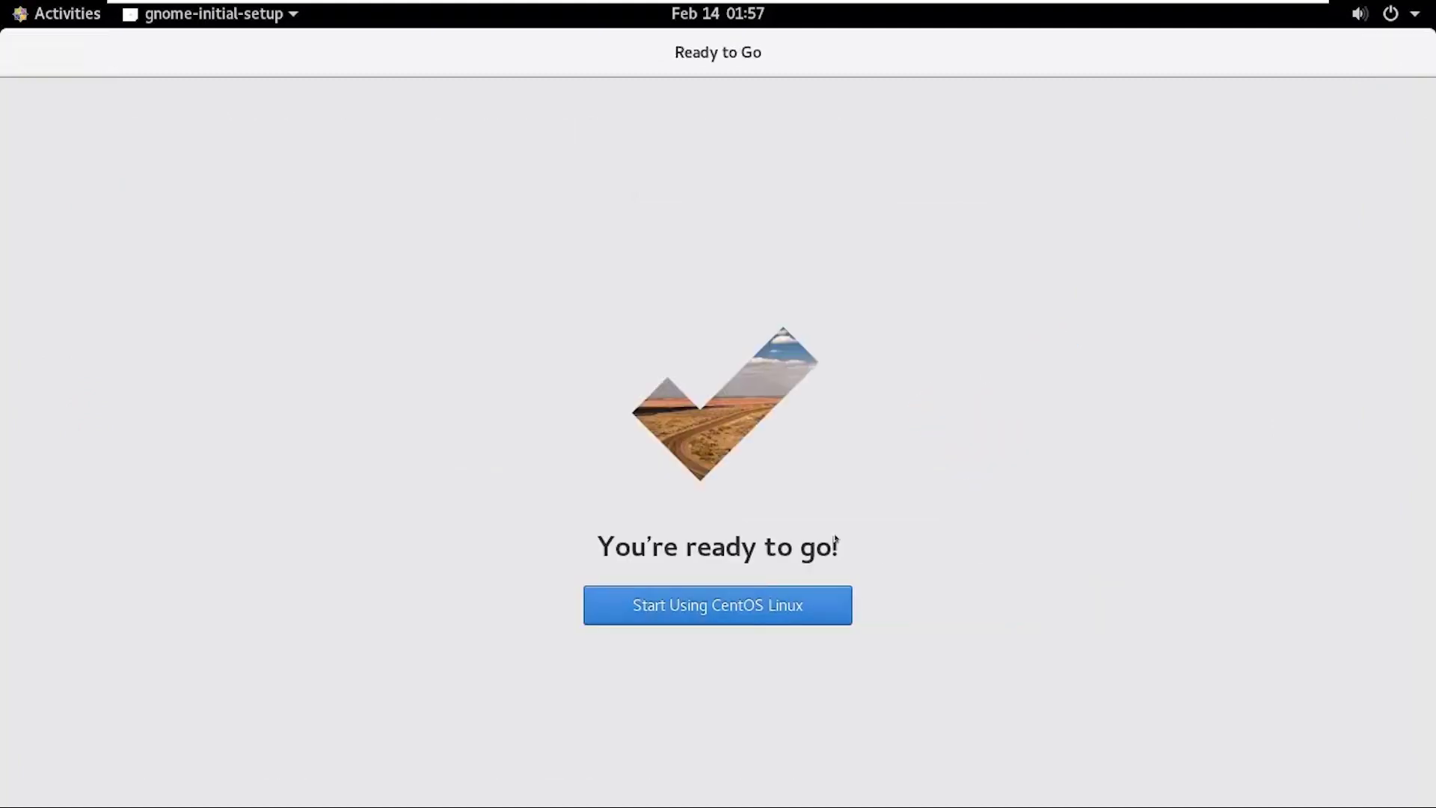
{"action": "left_click", "coordinate": [785, 602]}
{"action": "left_click", "coordinate": [1048, 57]}
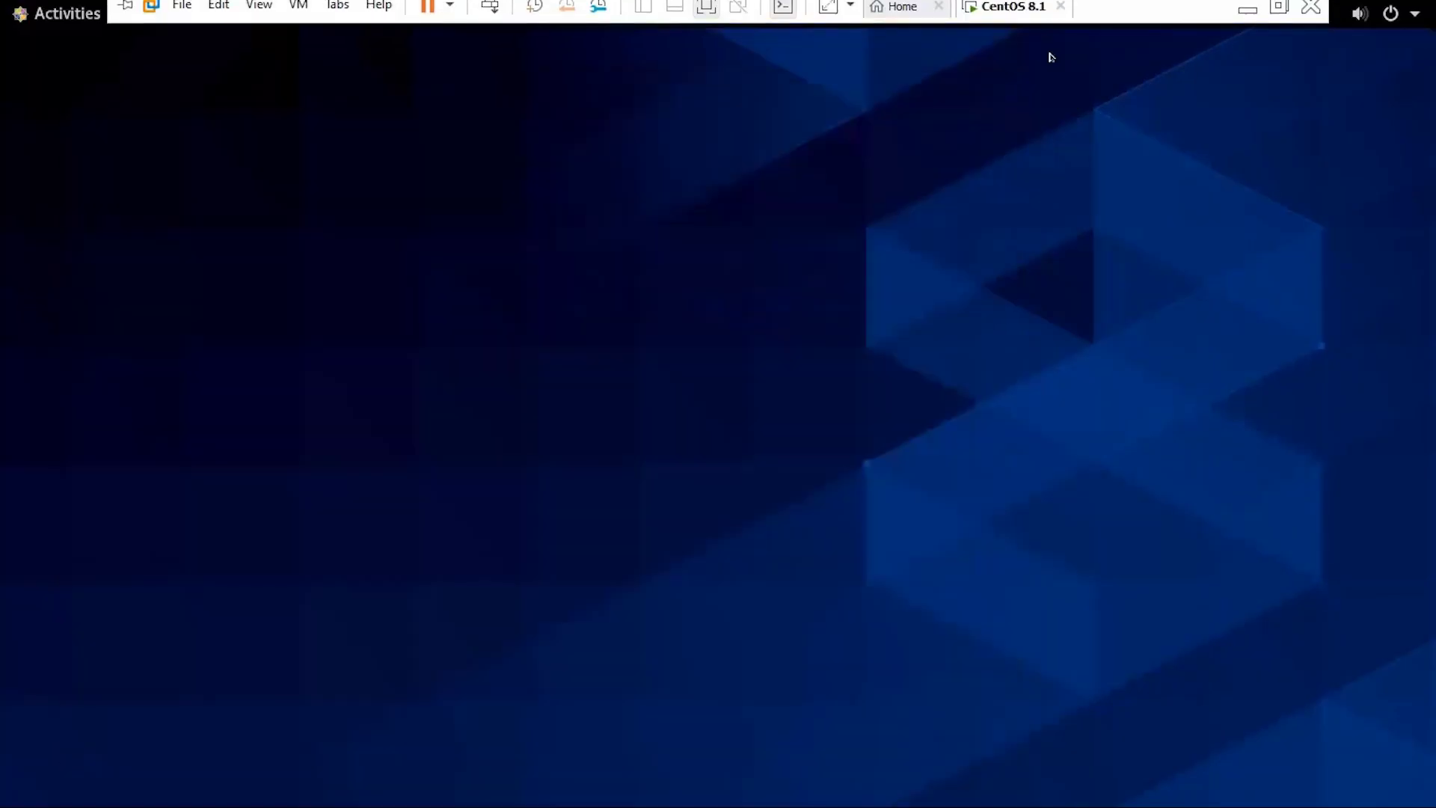